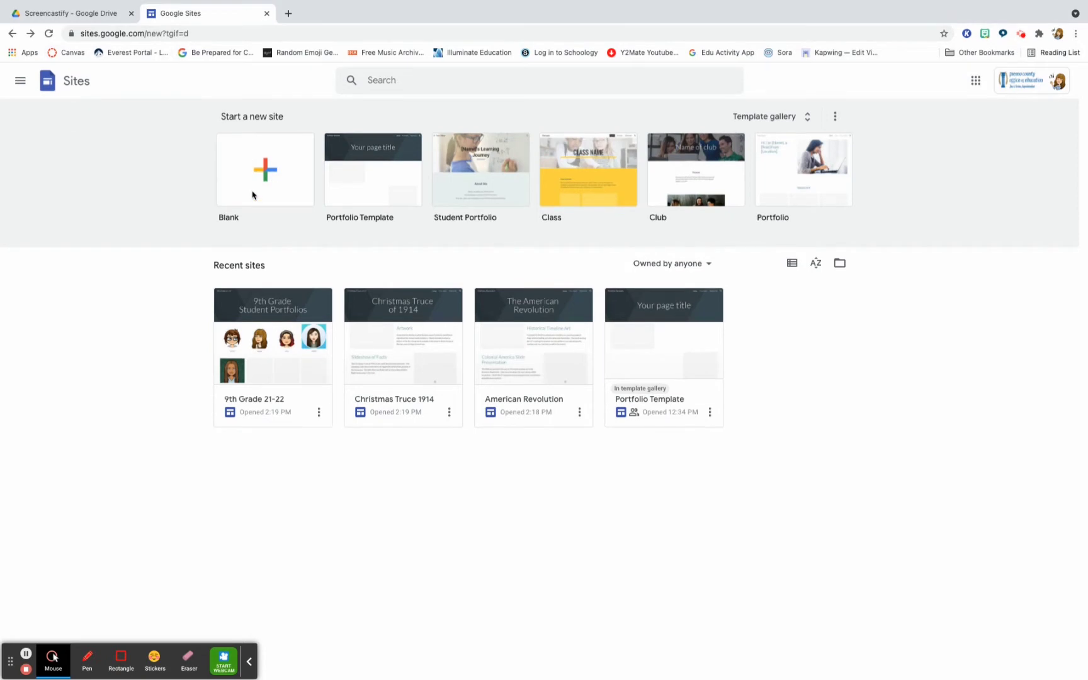
# Create a new blank site and enter "Student Template" as the site name in the header
pyautogui.click(268, 172)
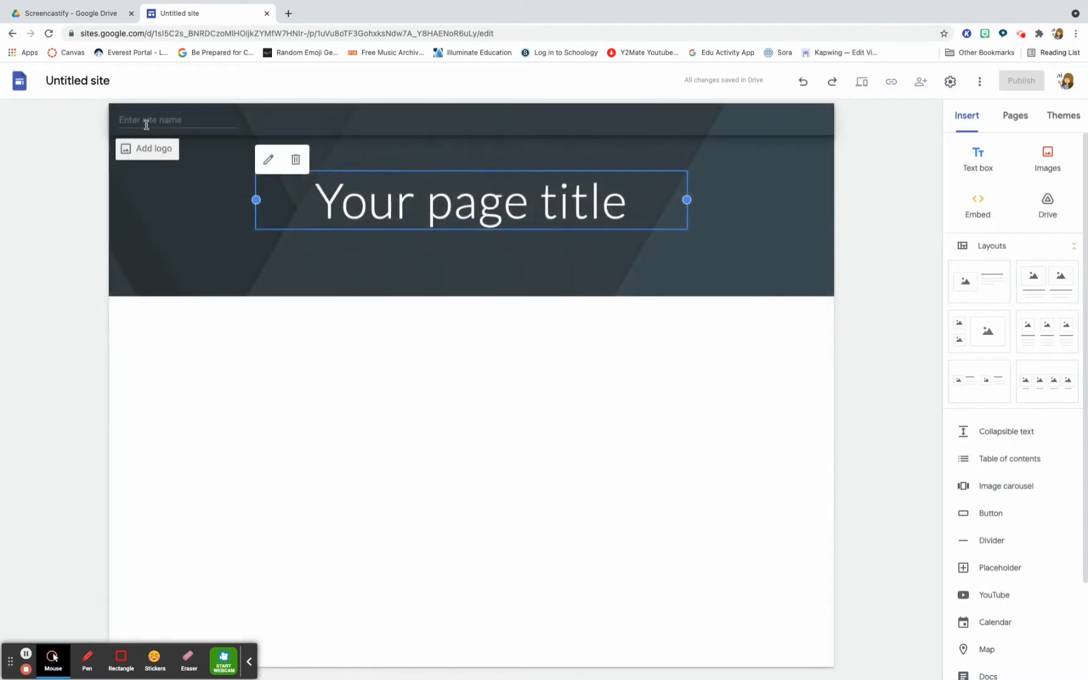
pyautogui.click(147, 125)
pyautogui.write('Student')
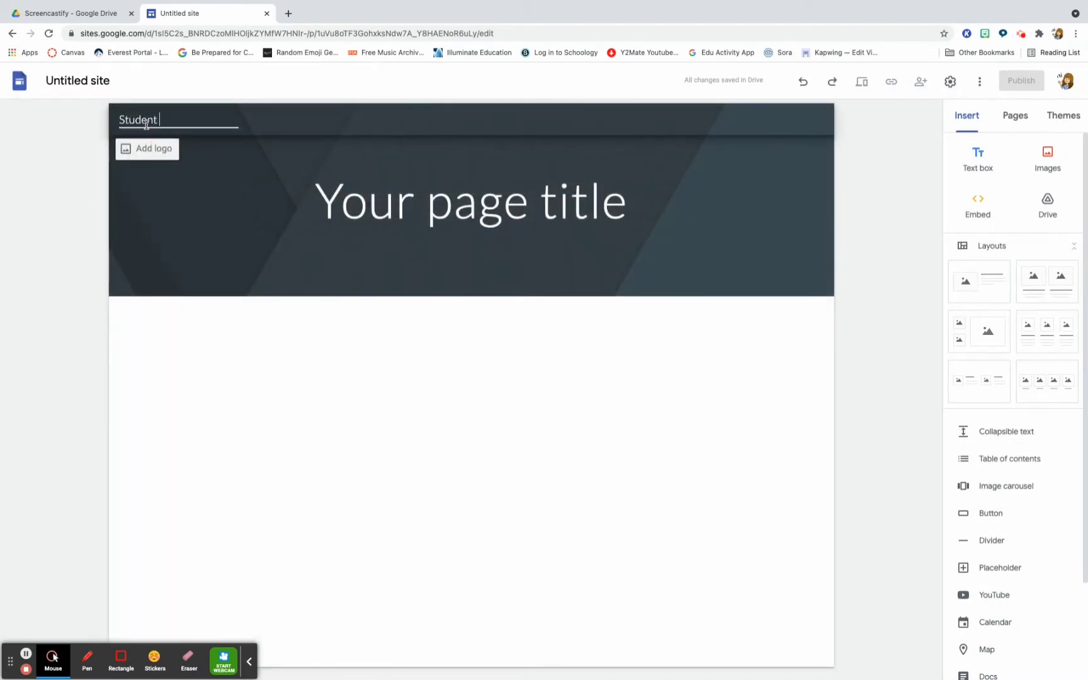
pyautogui.press('Return')
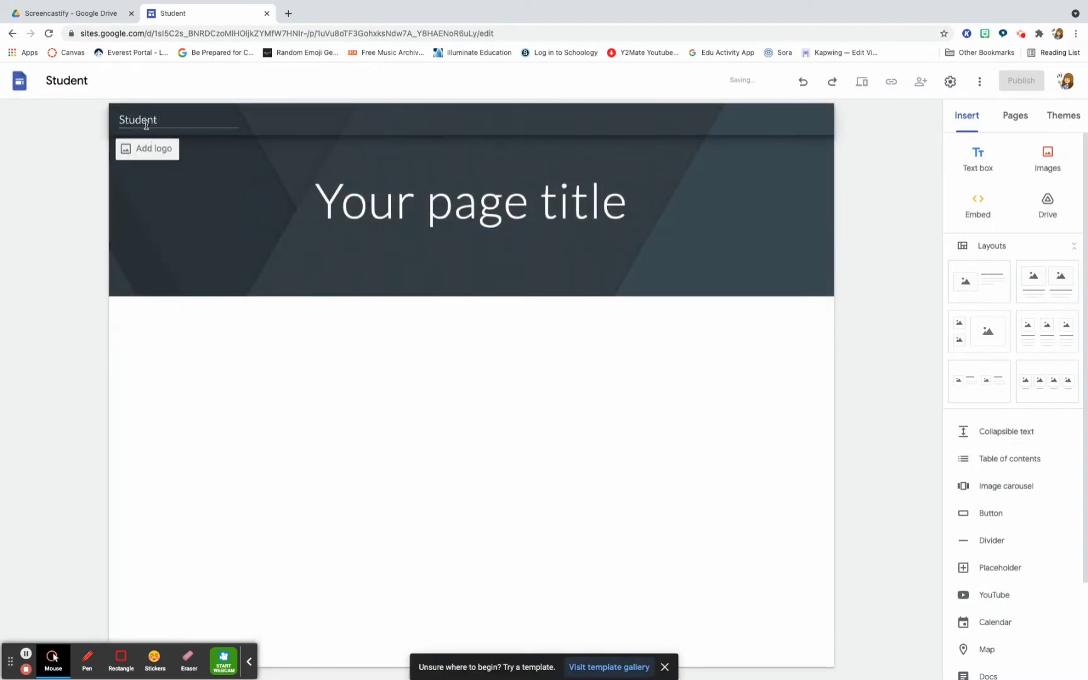
pyautogui.click(178, 119)
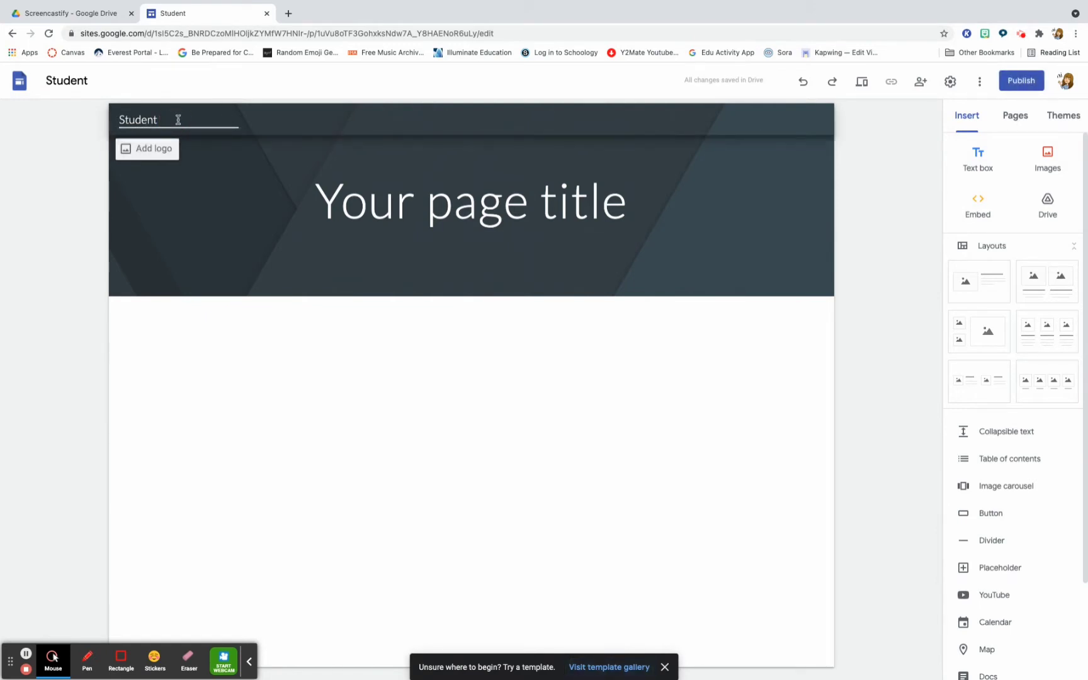
pyautogui.write('Template')
# Rename the site document as "Student Template"
pyautogui.click(95, 82)
pyautogui.write('Templ')
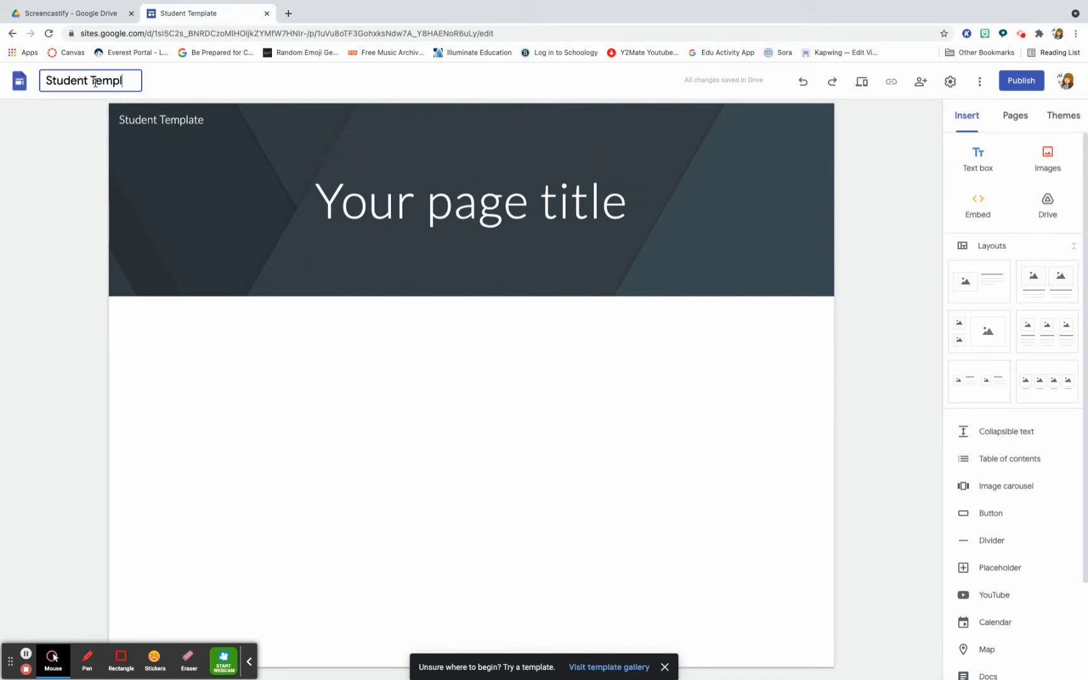
pyautogui.write('ate')
pyautogui.click(136, 144)
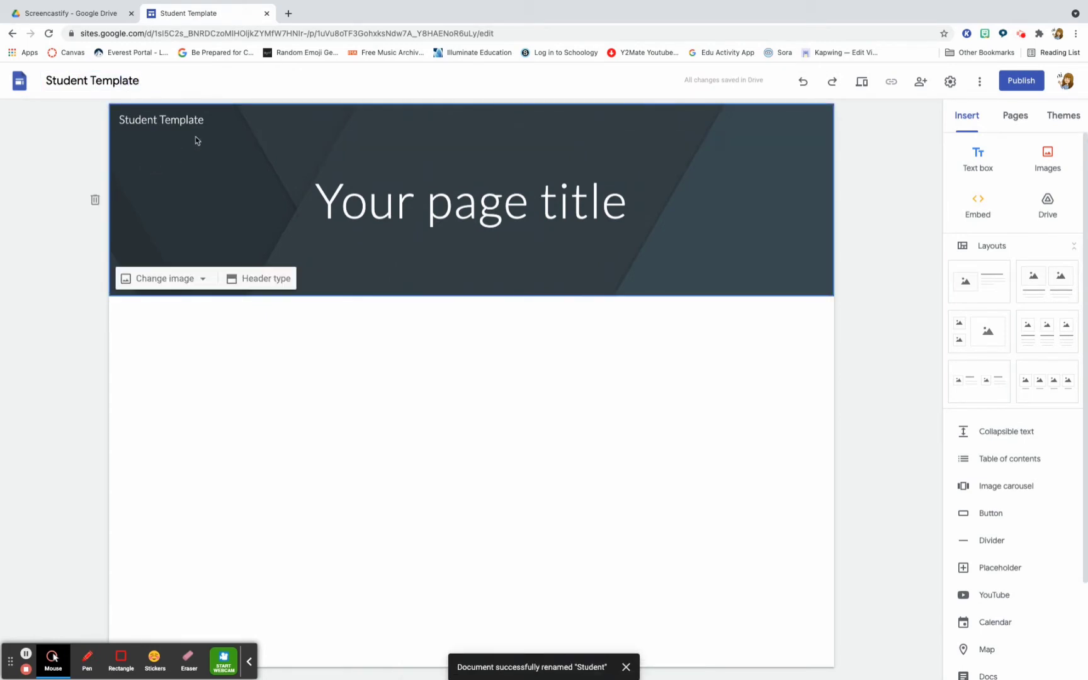
pyautogui.click(336, 362)
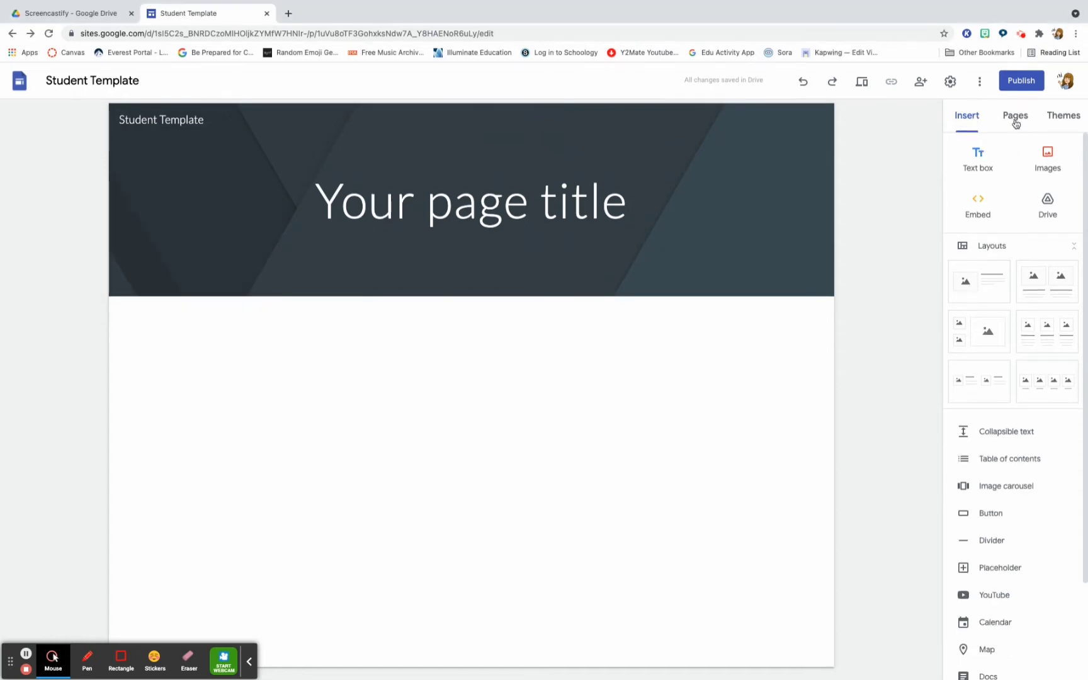
# Duplicate the Home page and name the copy "Final Paper"
pyautogui.click(1014, 117)
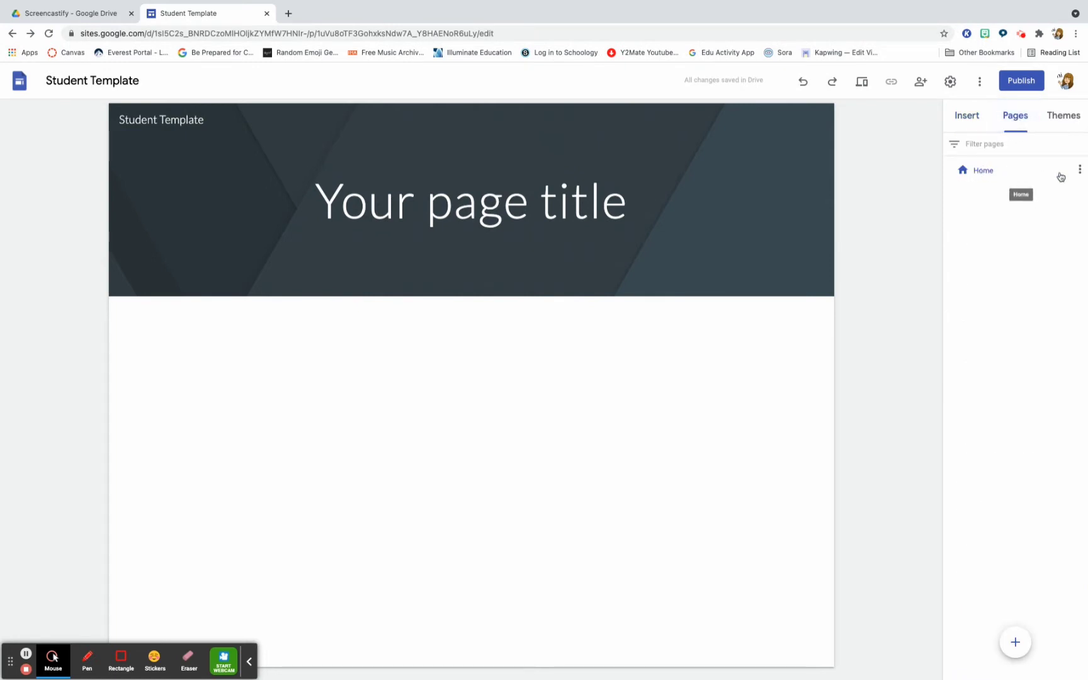
pyautogui.click(1079, 169)
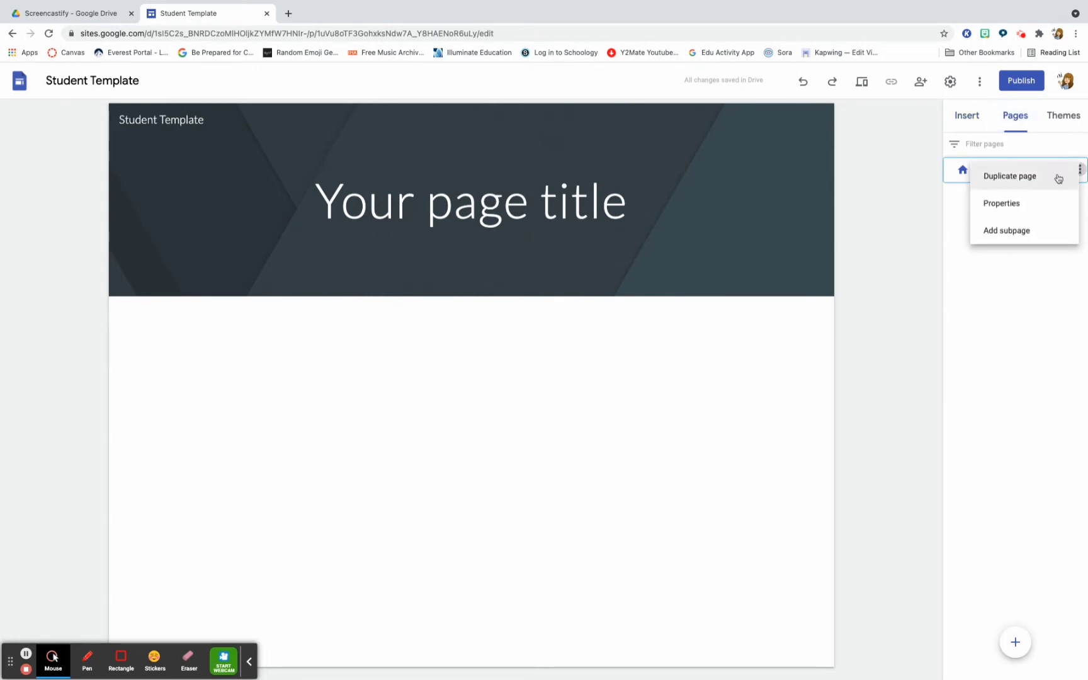
pyautogui.click(1011, 179)
pyautogui.moveTo(885, 225); pyautogui.dragTo(771, 231)
pyautogui.write('Fina')
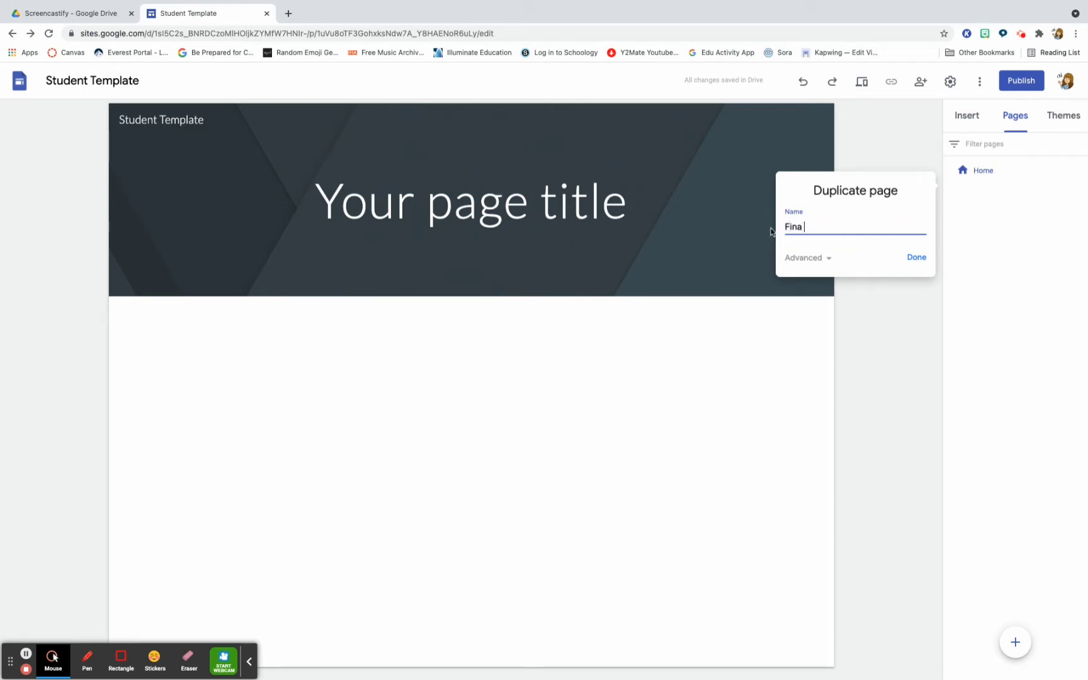
pyautogui.write('l Paper')
pyautogui.click(918, 259)
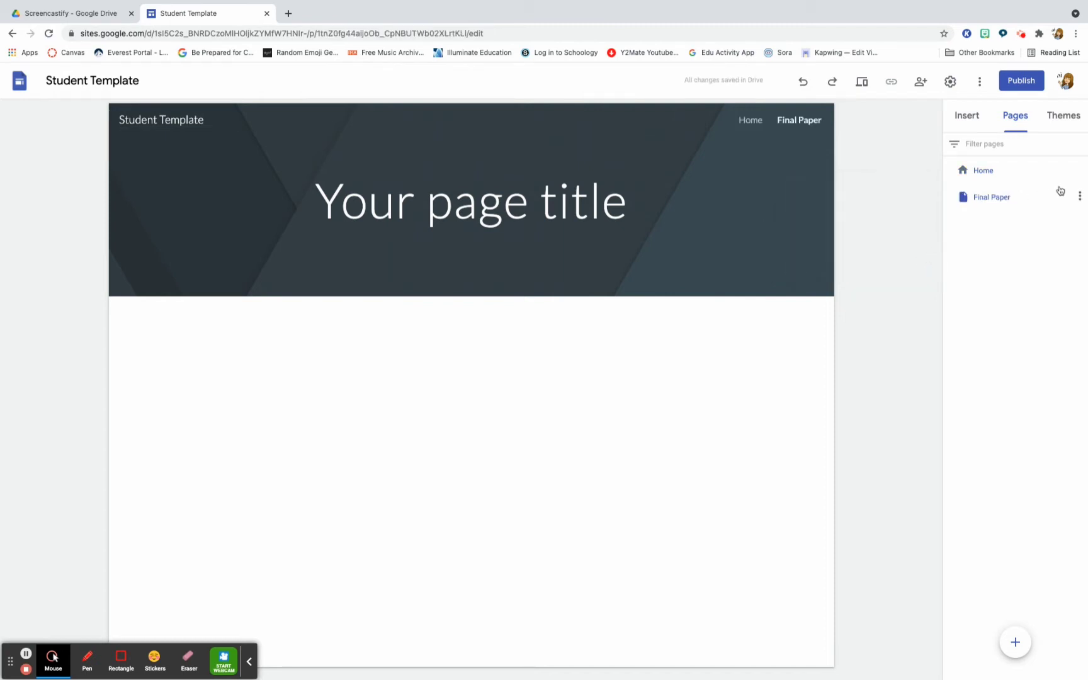
# Duplicate the Final Paper page and name the copy "References"
pyautogui.click(1080, 196)
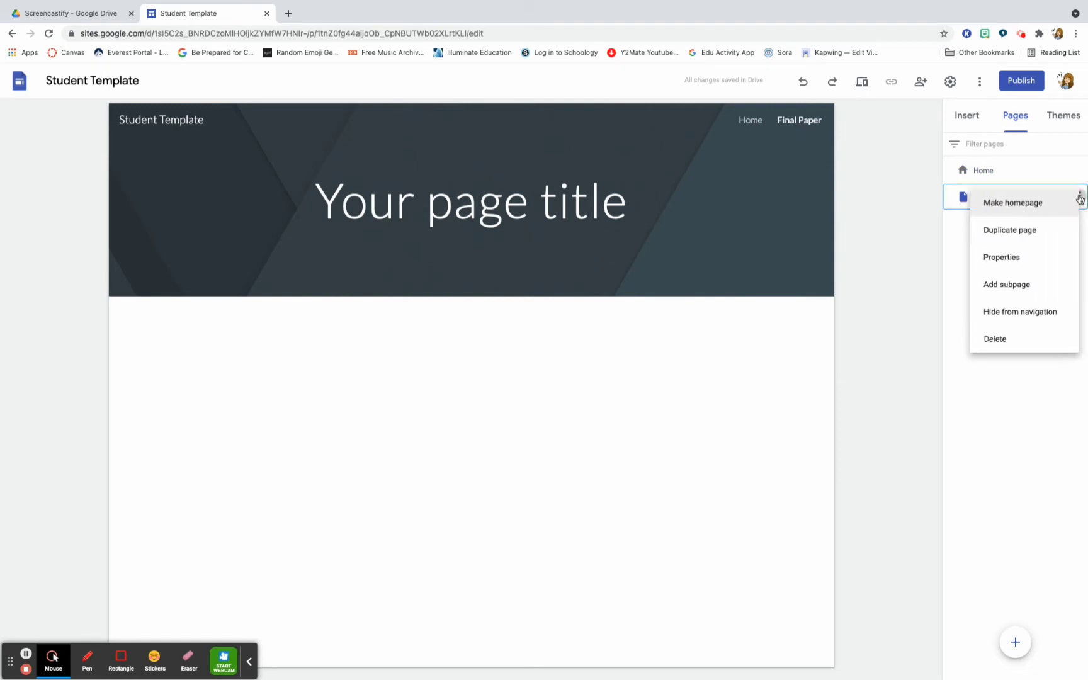
pyautogui.click(1013, 236)
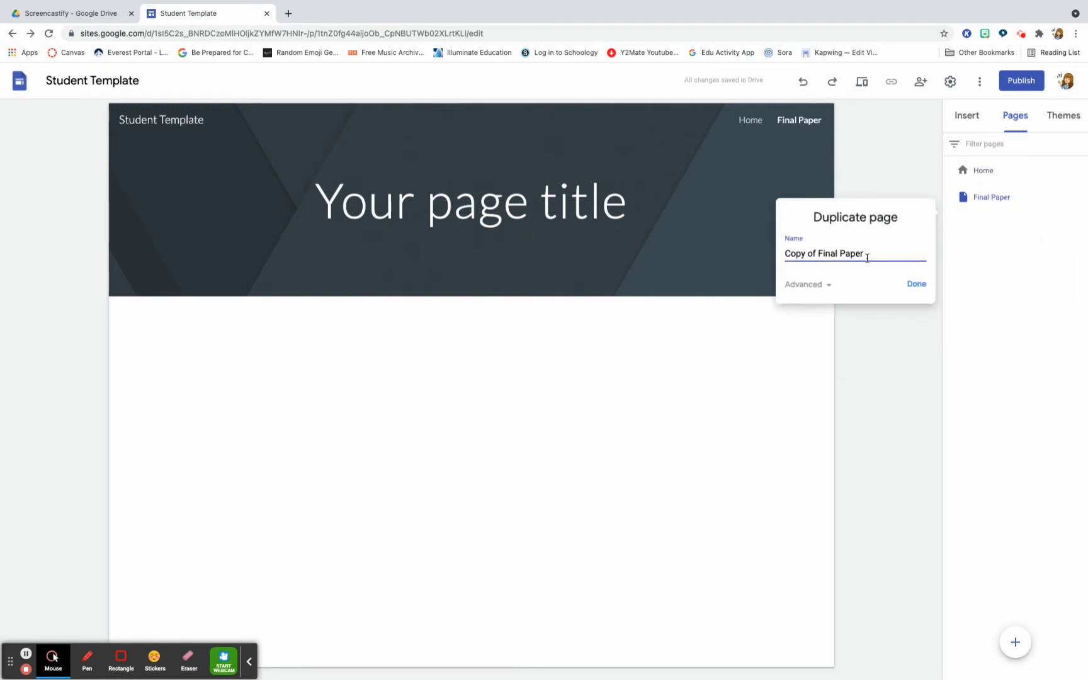
pyautogui.click(869, 253)
pyautogui.tripleClick(792, 264)
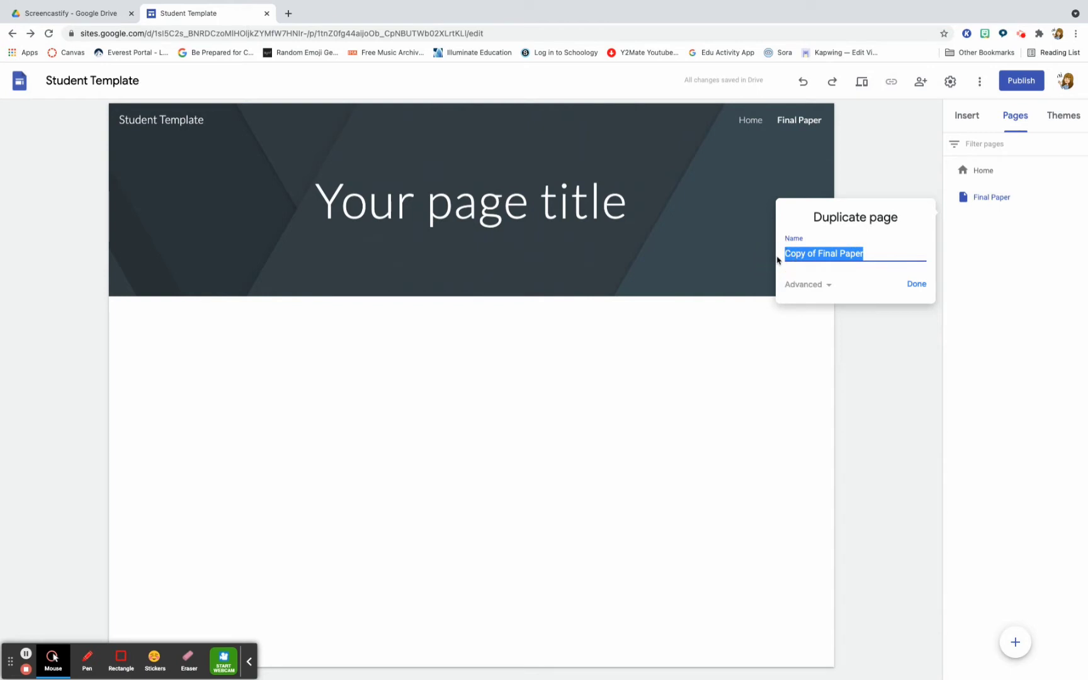
pyautogui.write('References')
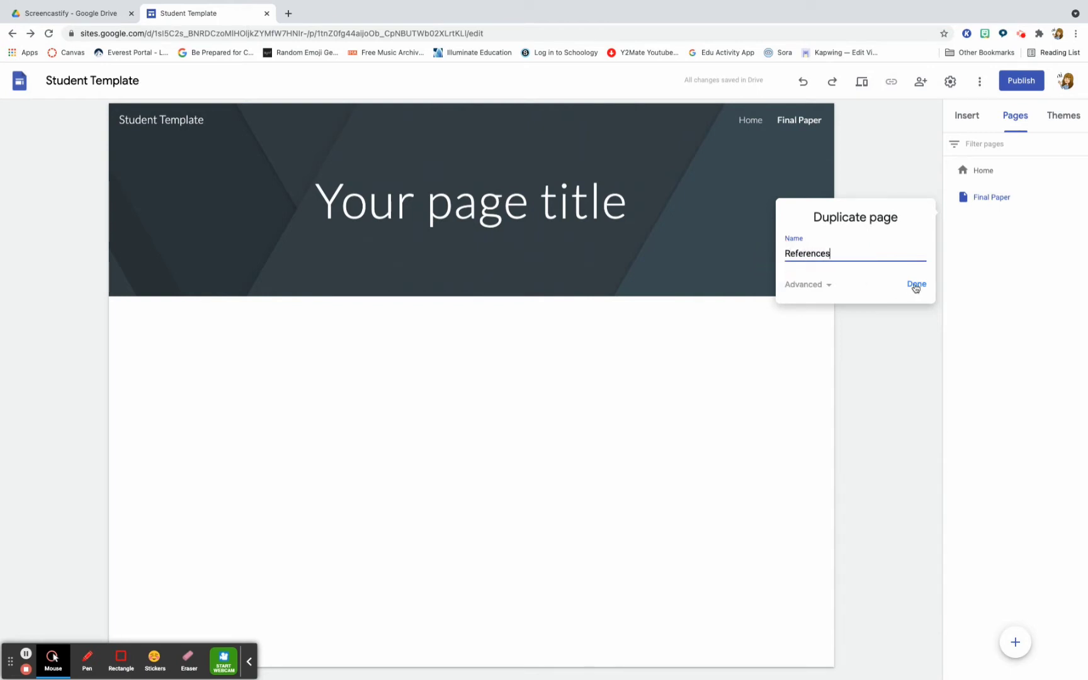
pyautogui.click(916, 286)
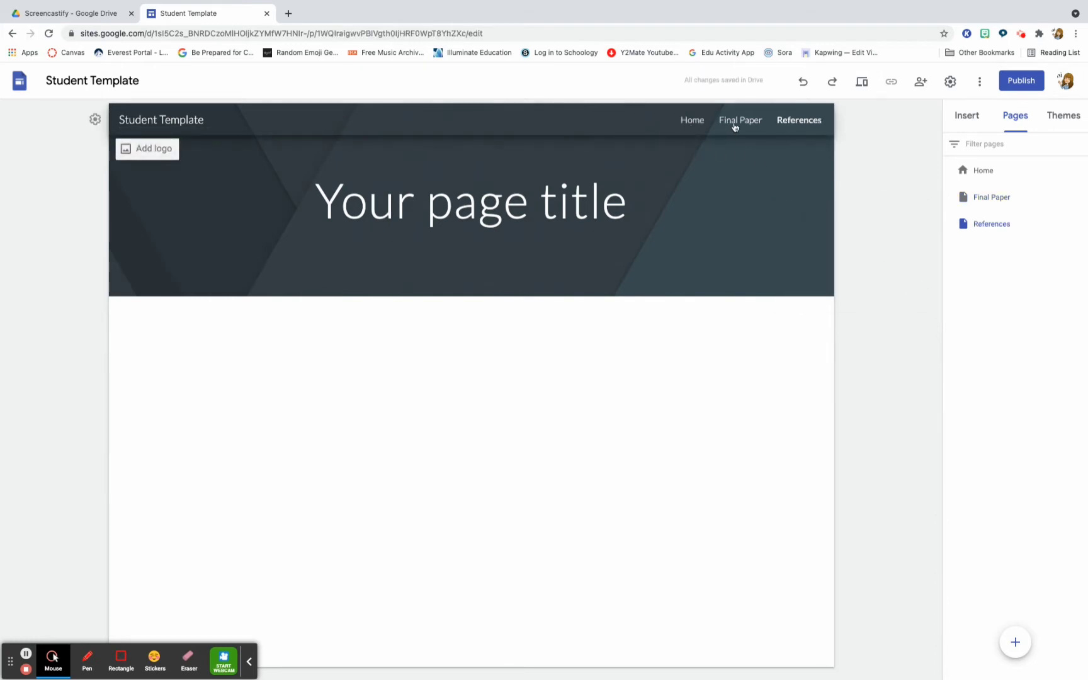
# Insert a placeholder below the Home page banner, widen it slightly rightwards, and check which content types it accepts
pyautogui.click(694, 125)
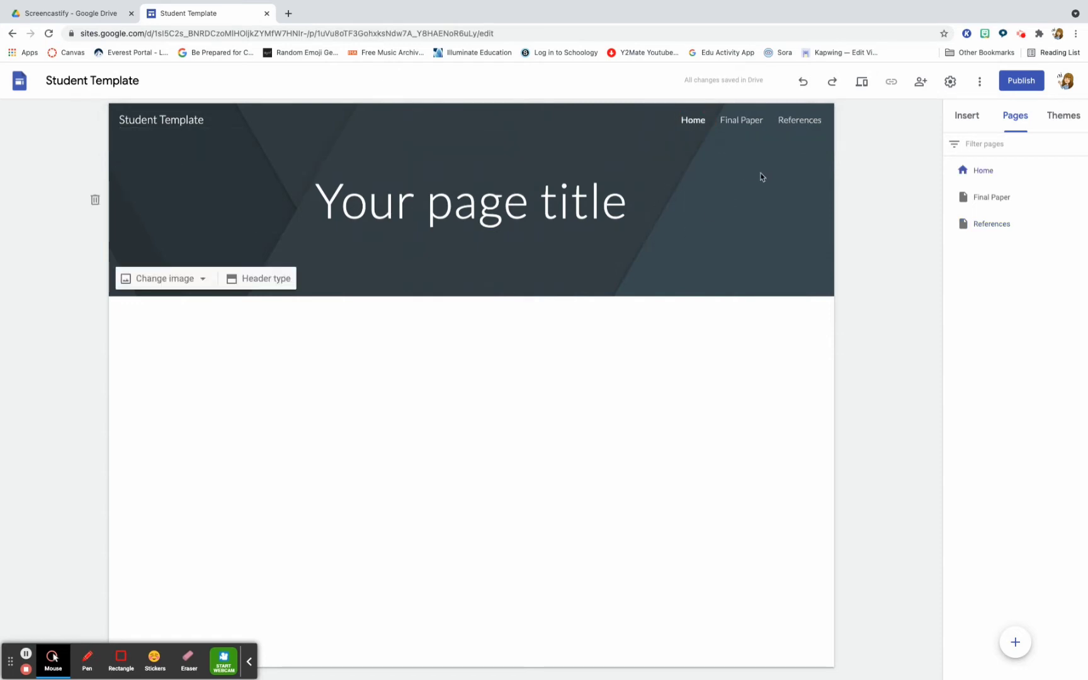
pyautogui.click(963, 119)
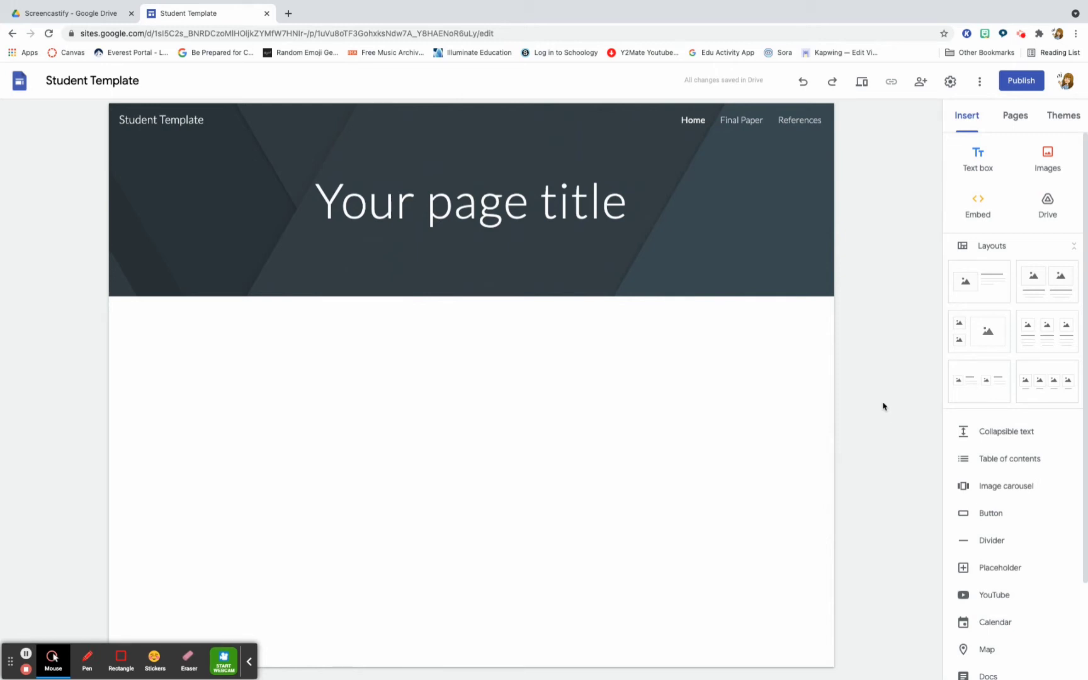
pyautogui.click(964, 569)
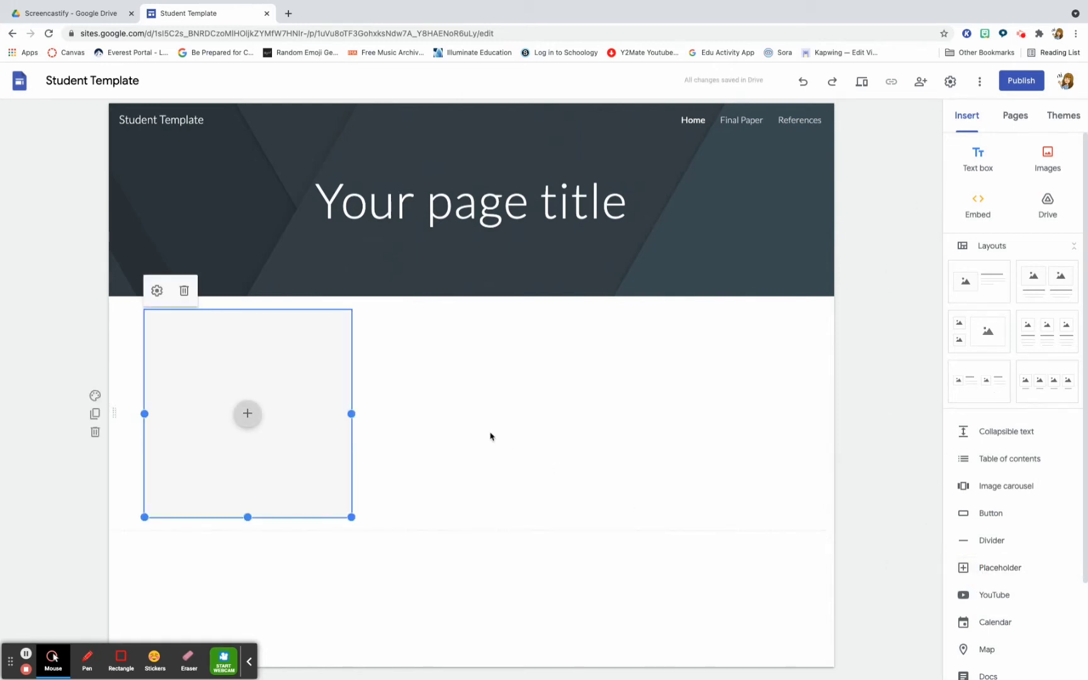
pyautogui.moveTo(351, 414); pyautogui.dragTo(408, 413)
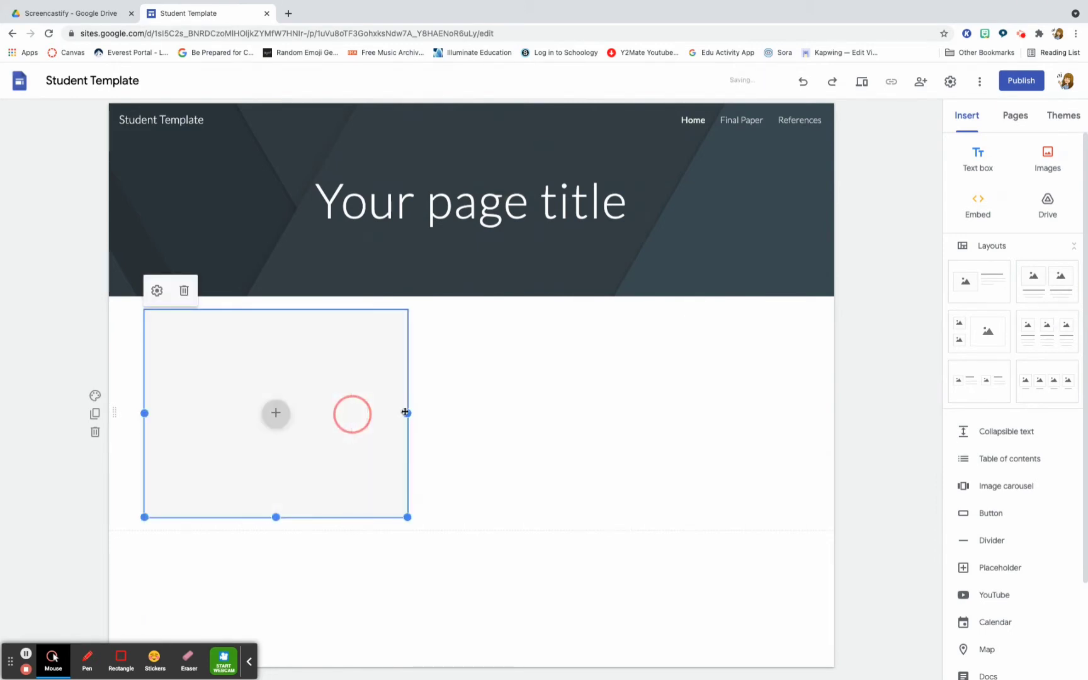
pyautogui.click(274, 415)
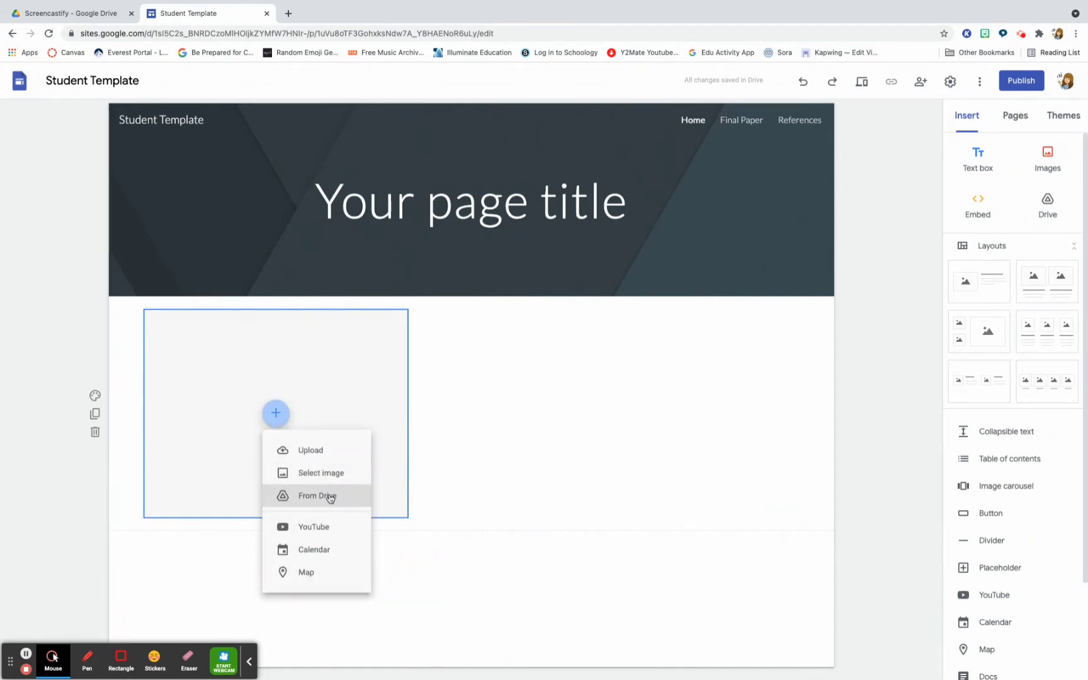
pyautogui.click(576, 432)
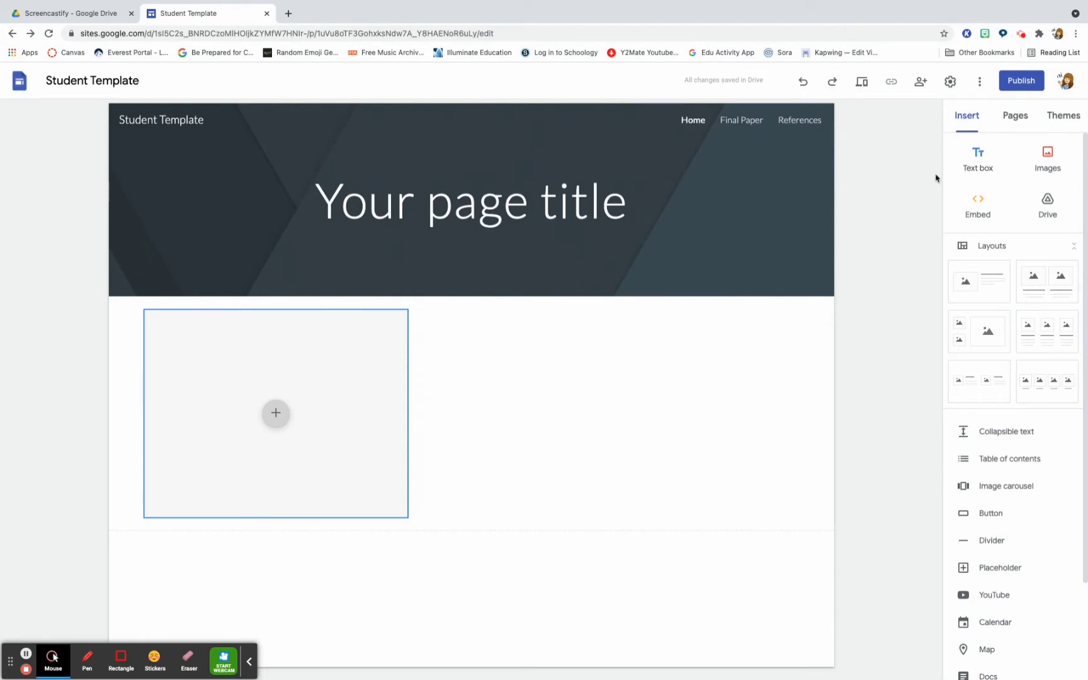
# Insert two text boxes and stack them one above the other to the right of the placeholder
pyautogui.click(978, 155)
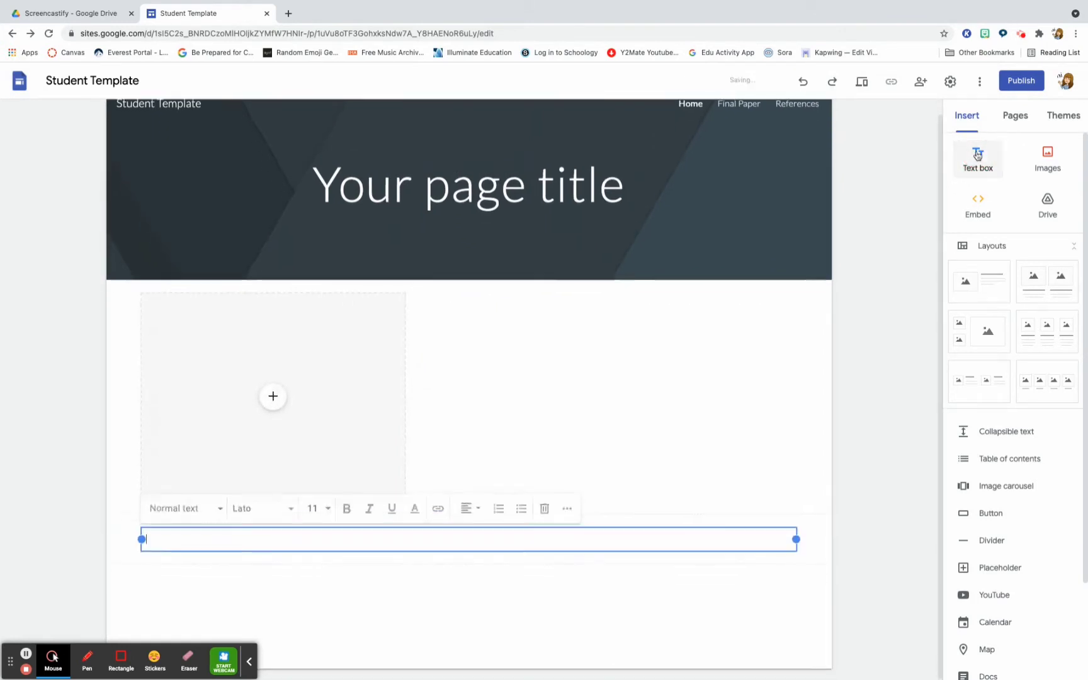
pyautogui.click(977, 155)
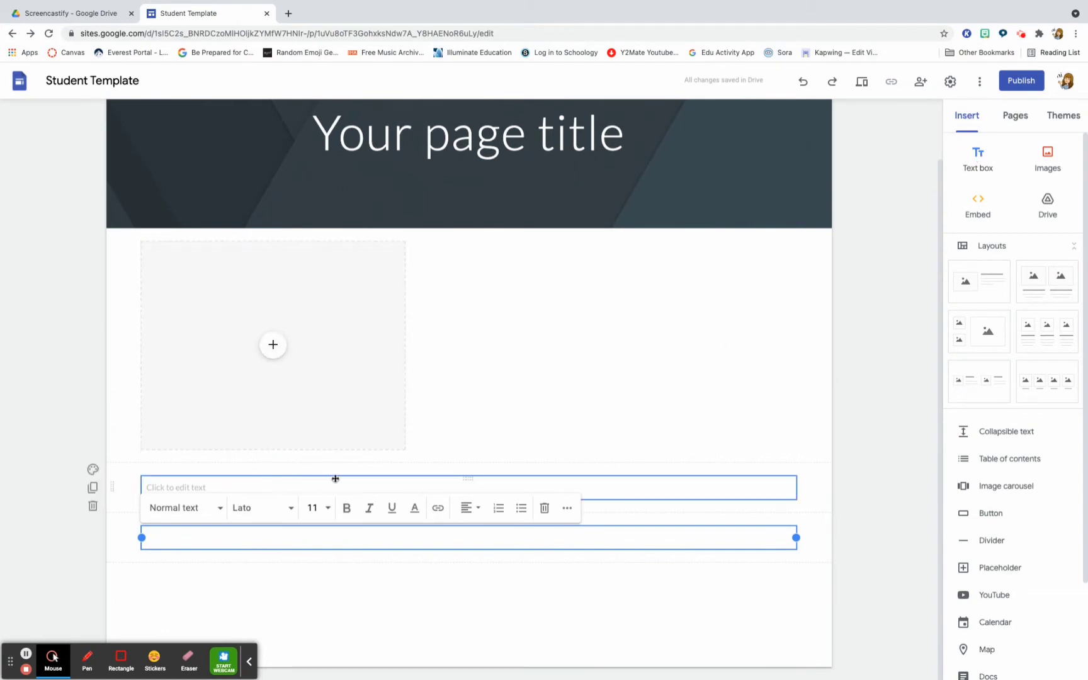
pyautogui.click(473, 480)
pyautogui.moveTo(472, 480); pyautogui.dragTo(463, 280)
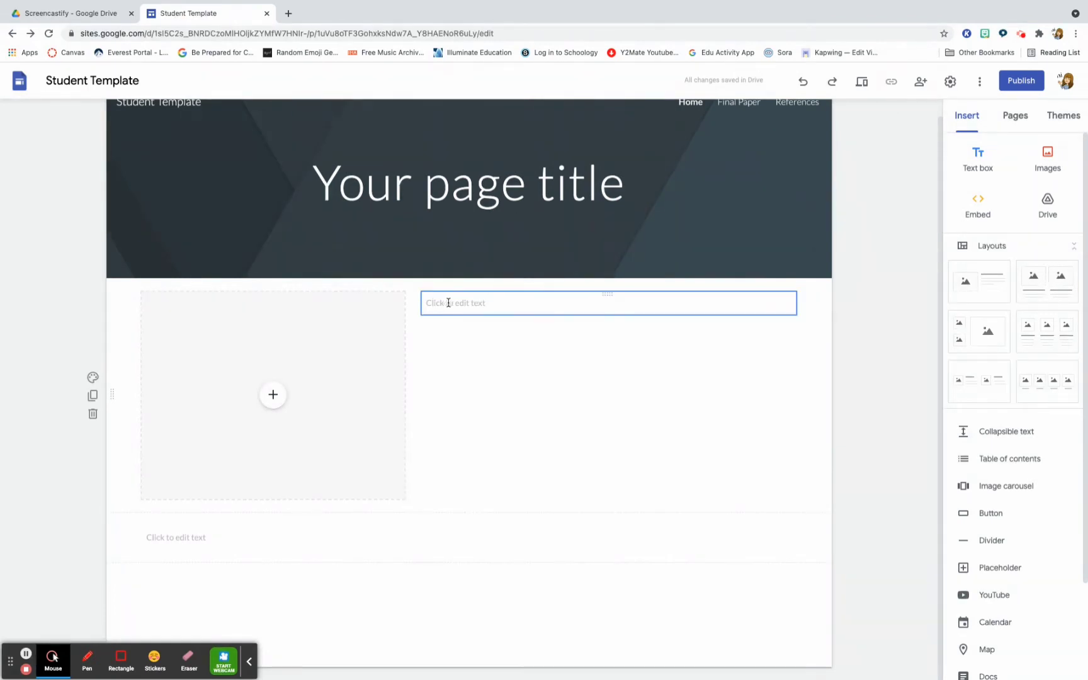
pyautogui.click(464, 529)
pyautogui.moveTo(464, 529); pyautogui.dragTo(508, 372)
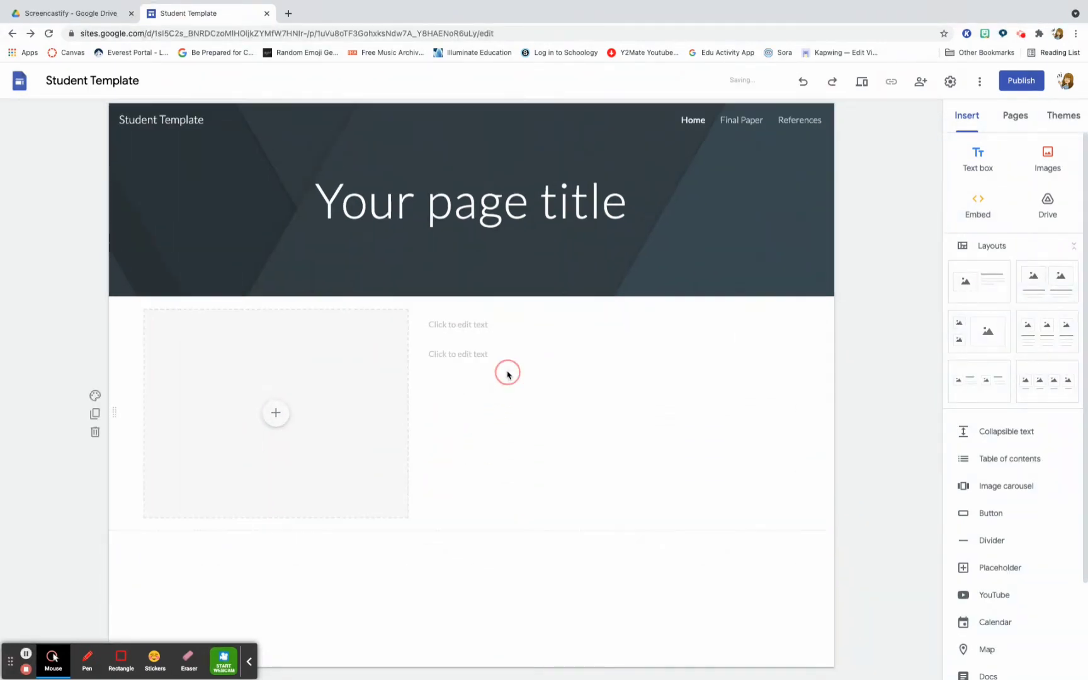
# Set the font size to 30 in the upper text box and 14 in the lower one
pyautogui.click(497, 321)
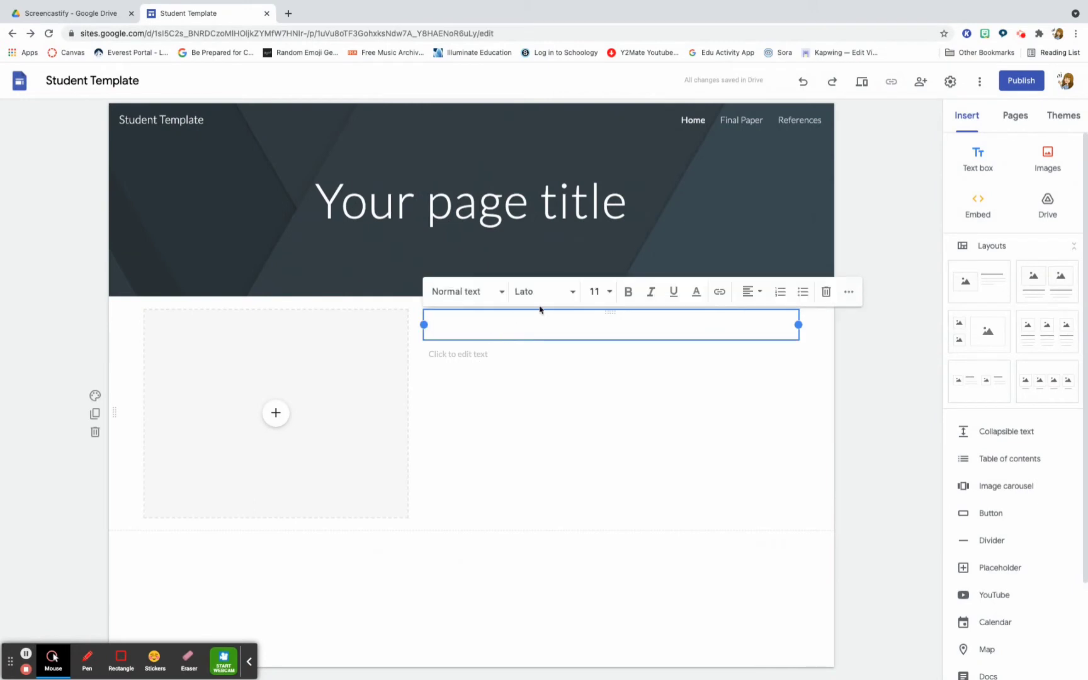
pyautogui.click(594, 291)
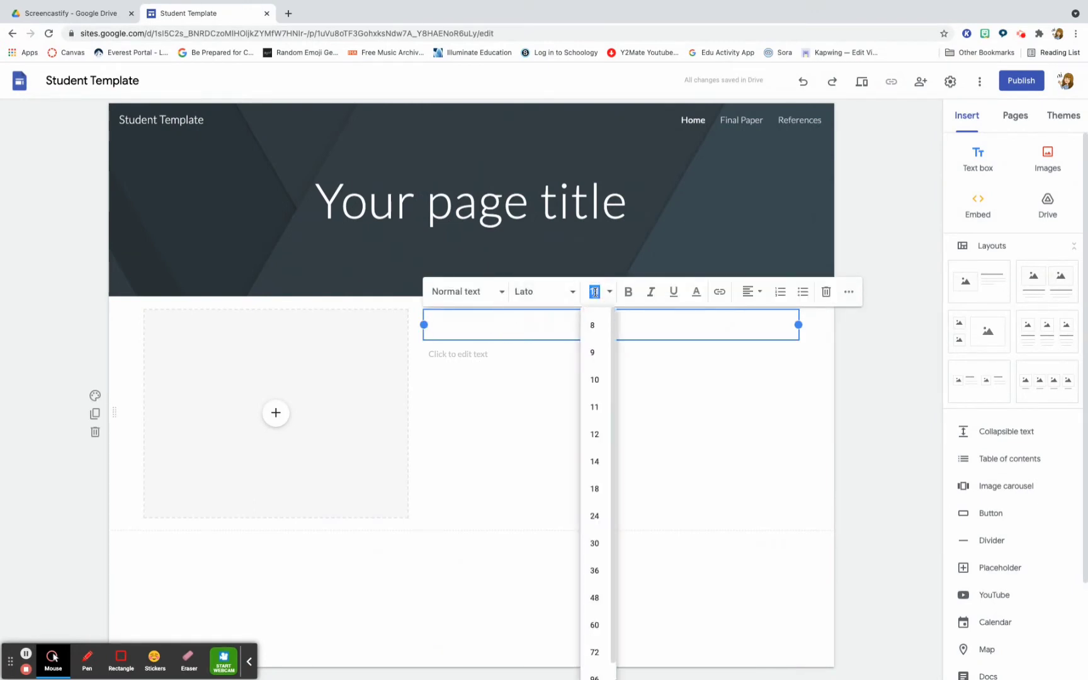
pyautogui.write('30')
pyautogui.press('Return')
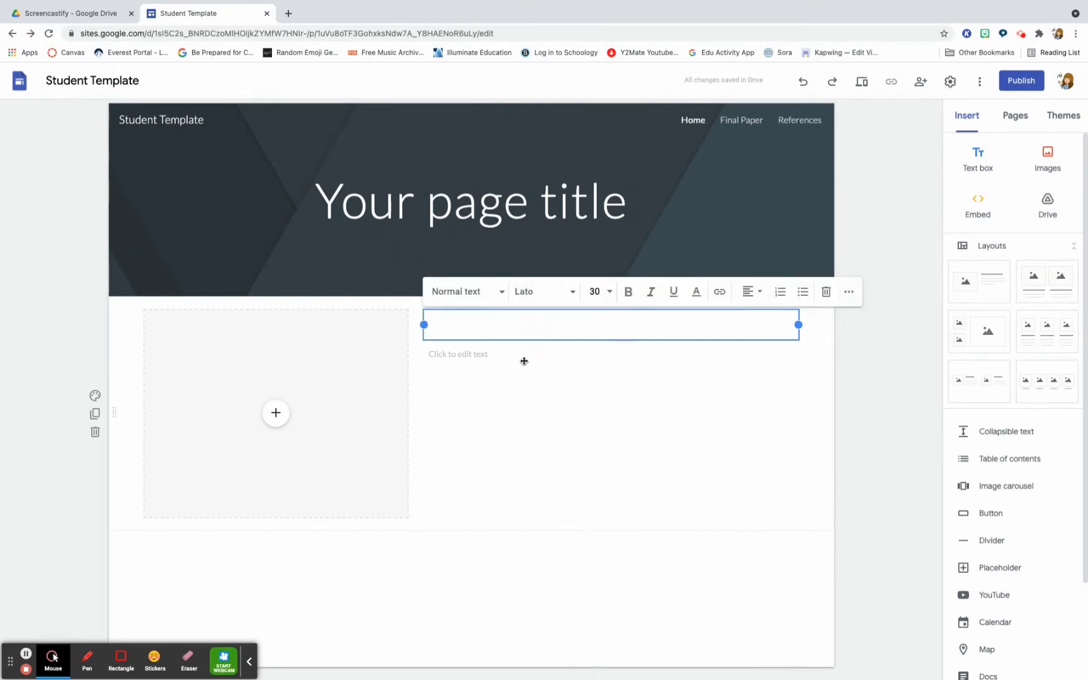
pyautogui.click(522, 357)
pyautogui.click(593, 322)
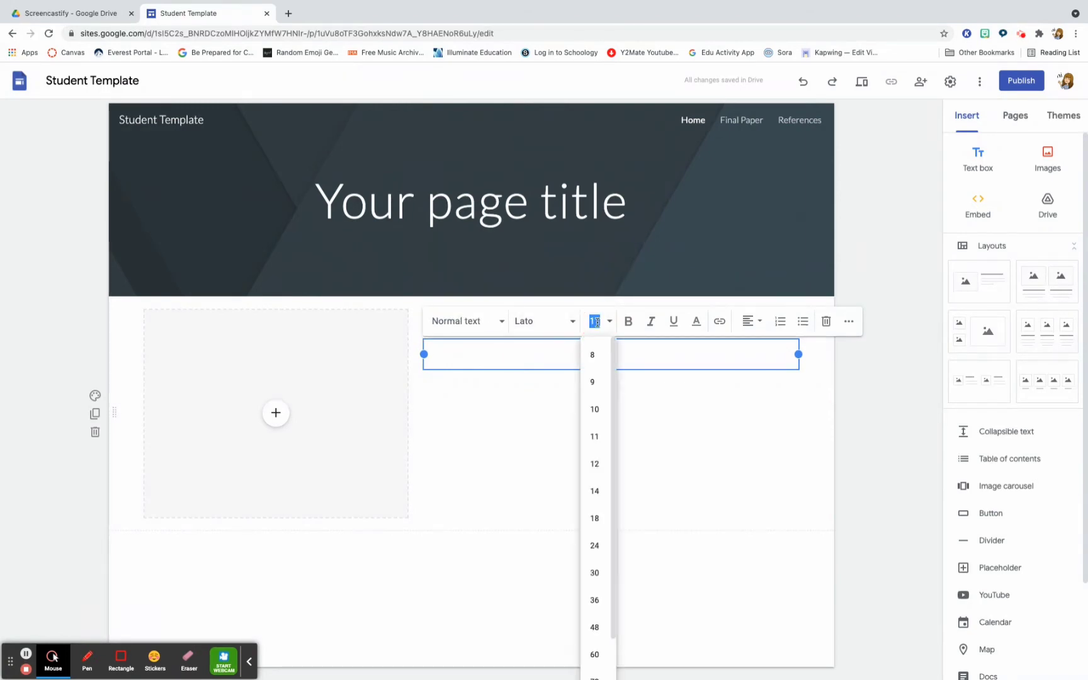
pyautogui.click(594, 491)
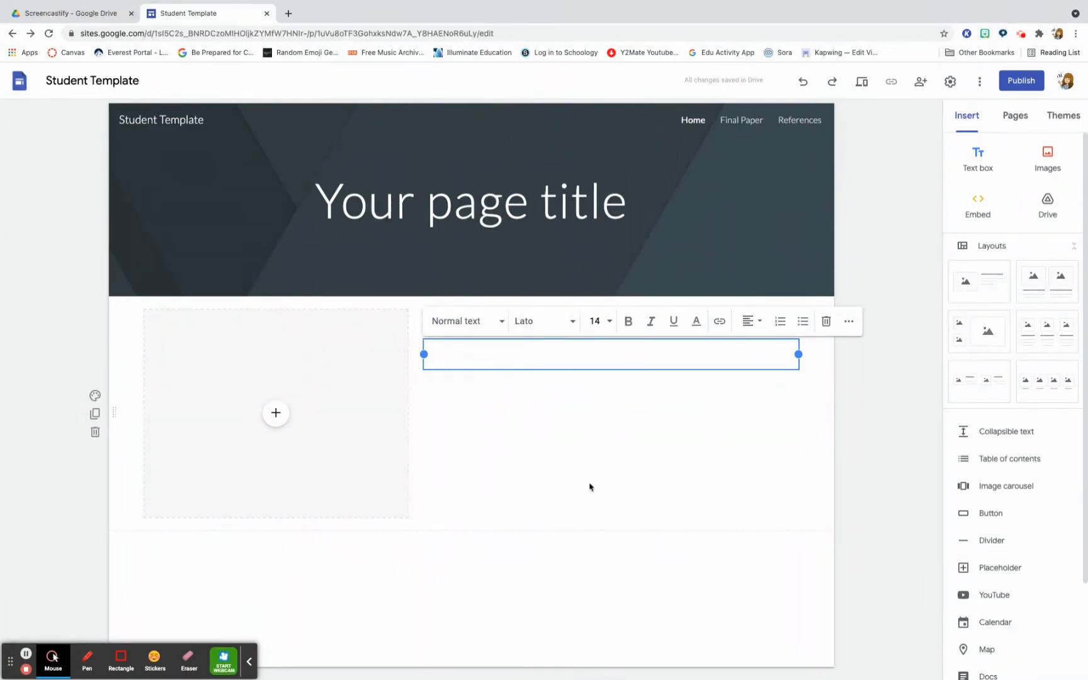
pyautogui.click(578, 561)
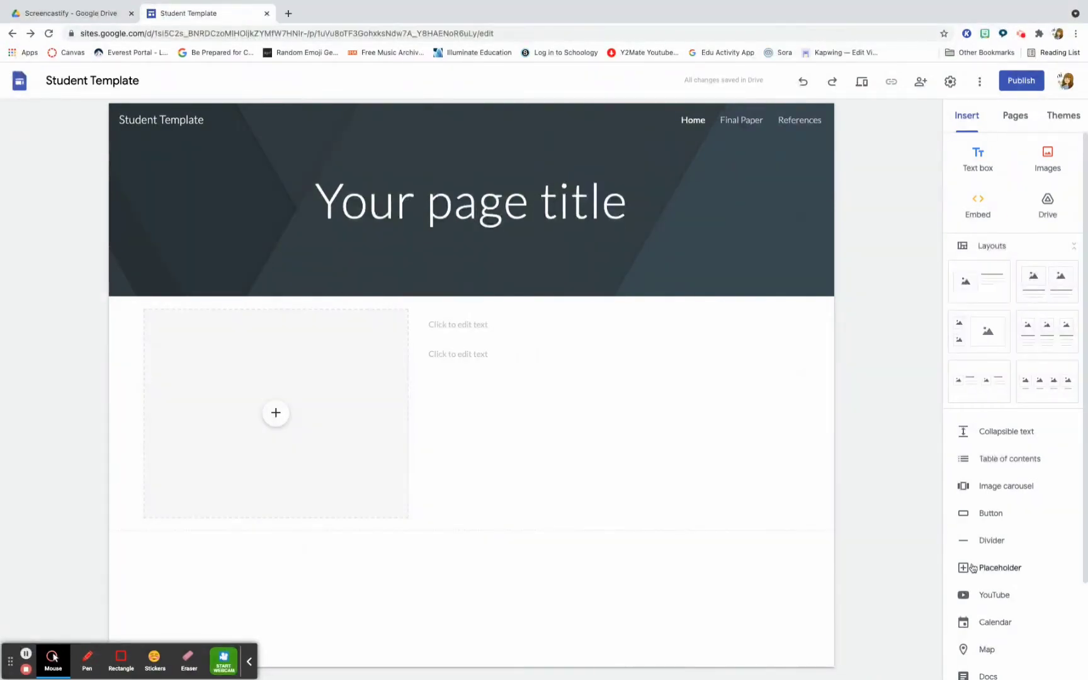
# Insert a second placeholder below the first one and widen it to match the first one's width
pyautogui.moveTo(973, 568); pyautogui.dragTo(572, 600)
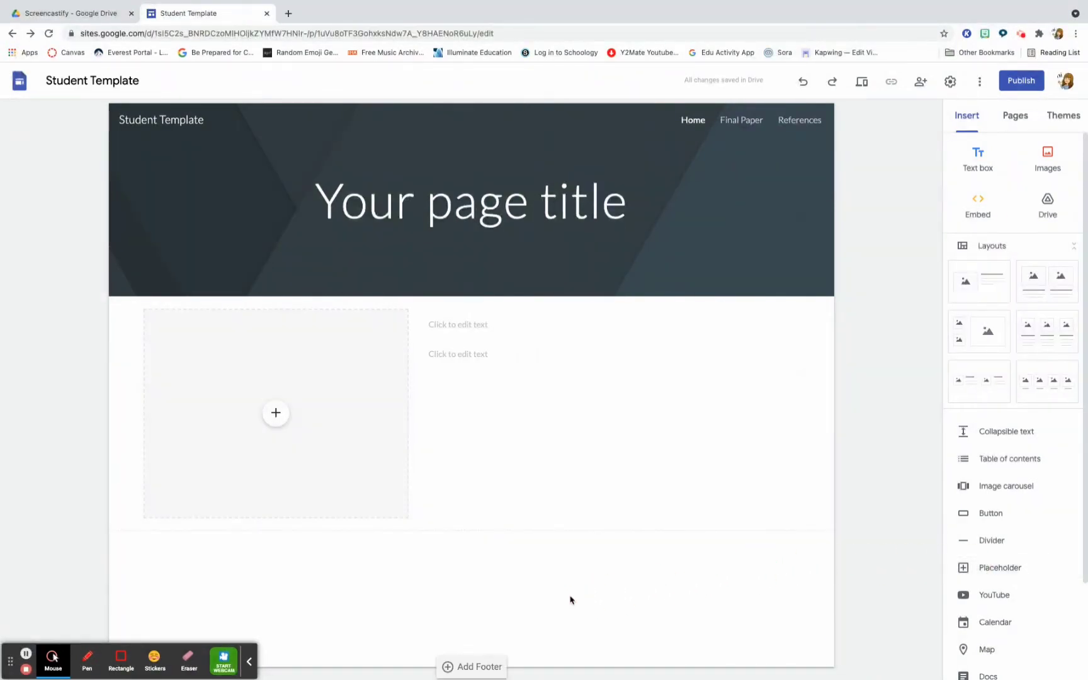
pyautogui.click(992, 567)
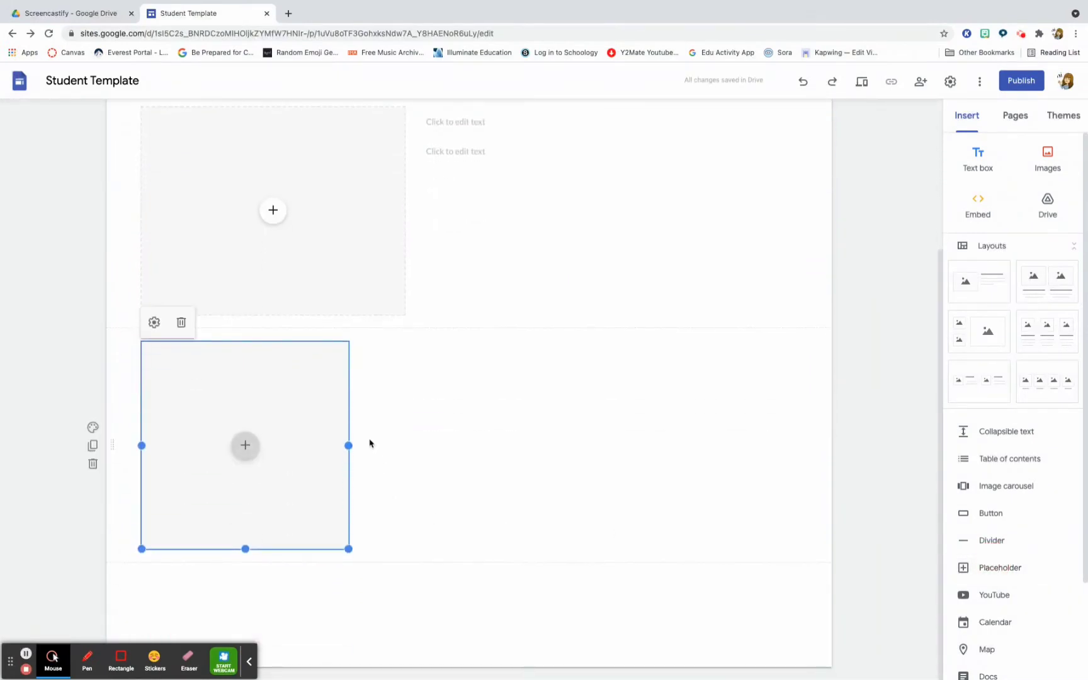
pyautogui.moveTo(349, 446); pyautogui.dragTo(404, 445)
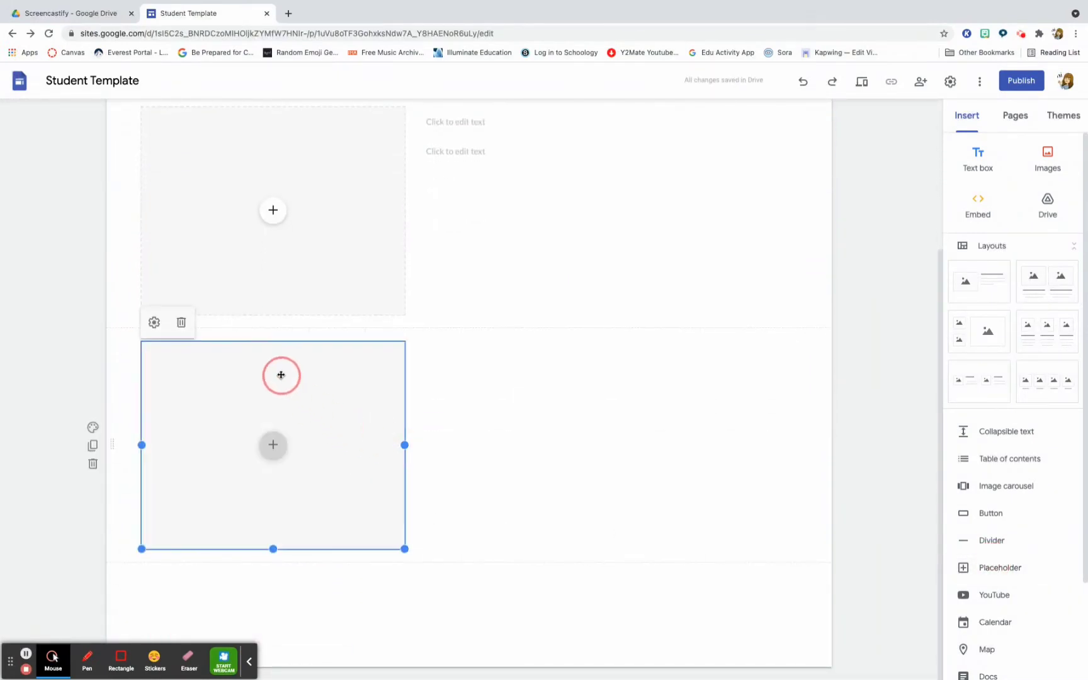
# Move the second placeholder to the right side of its section and stack two new text boxes on its left
pyautogui.moveTo(279, 374); pyautogui.dragTo(671, 391)
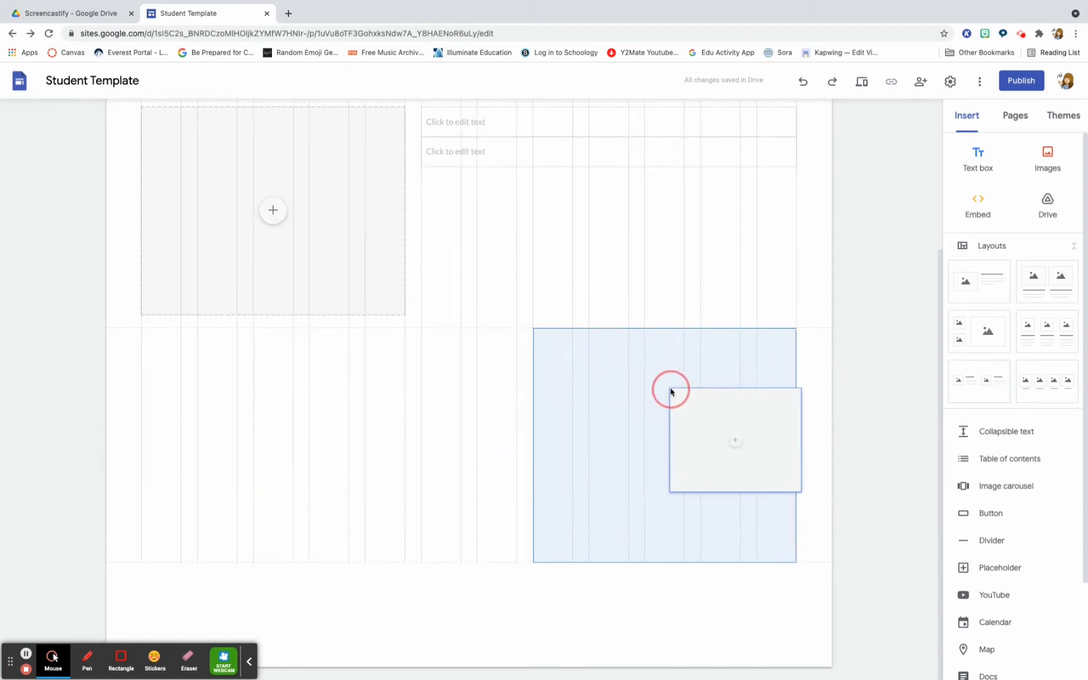
pyautogui.moveTo(671, 391); pyautogui.dragTo(651, 391)
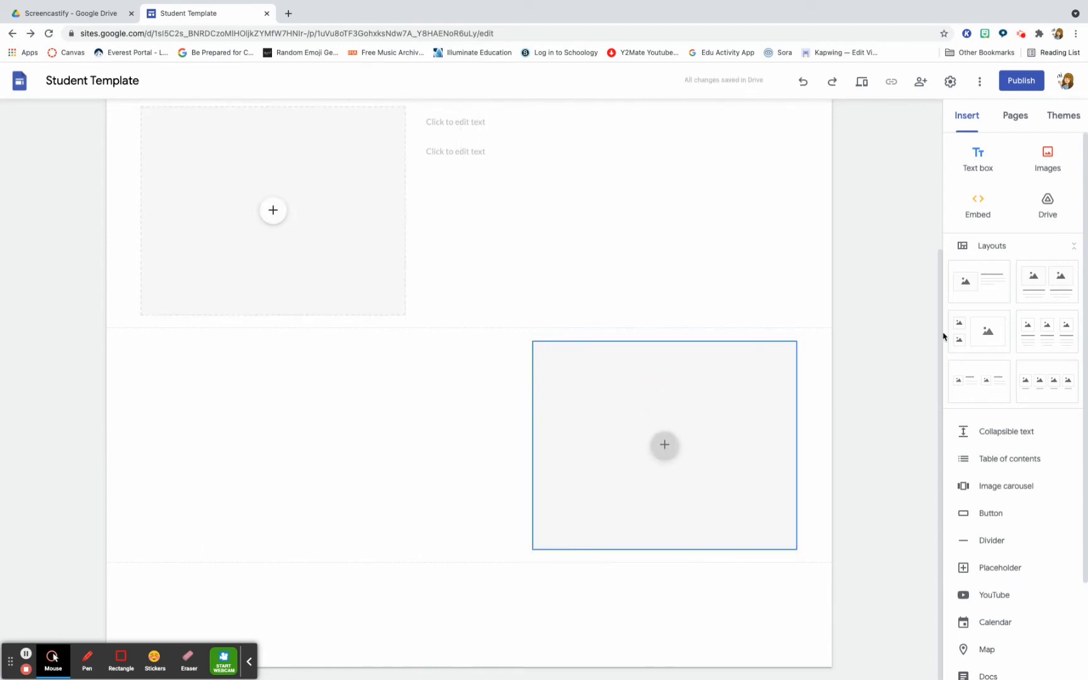
pyautogui.click(973, 158)
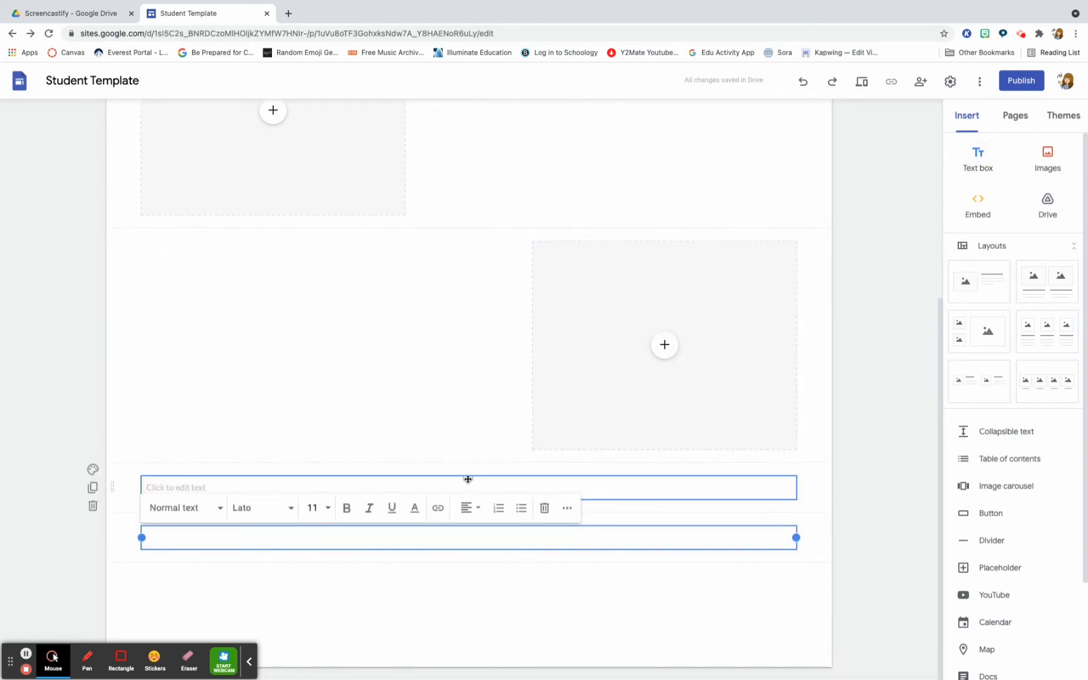
pyautogui.moveTo(468, 479); pyautogui.dragTo(203, 255)
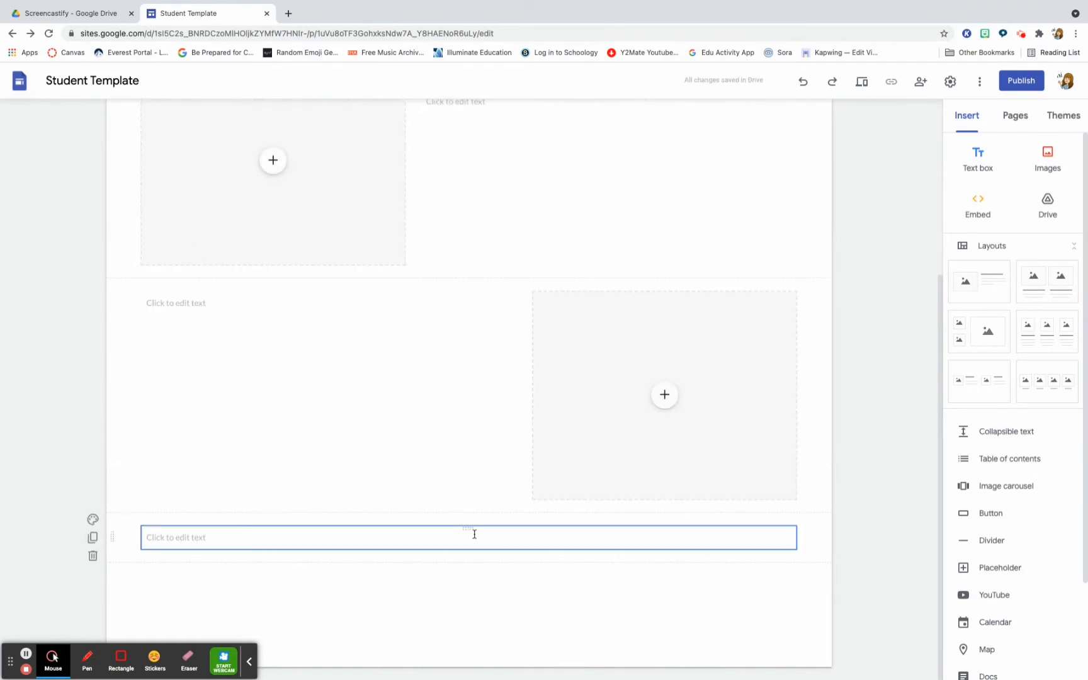
pyautogui.moveTo(468, 529); pyautogui.dragTo(273, 362)
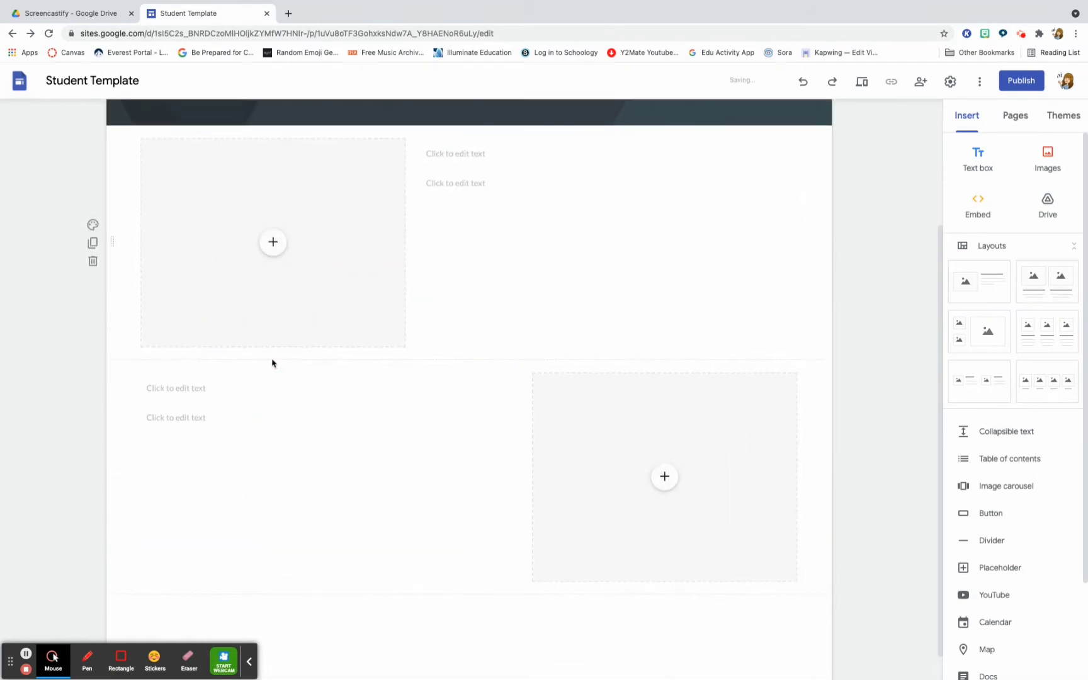
# Set the font size of the upper text box beside the second placeholder, and set the lower one to 14
pyautogui.click(296, 388)
pyautogui.click(316, 354)
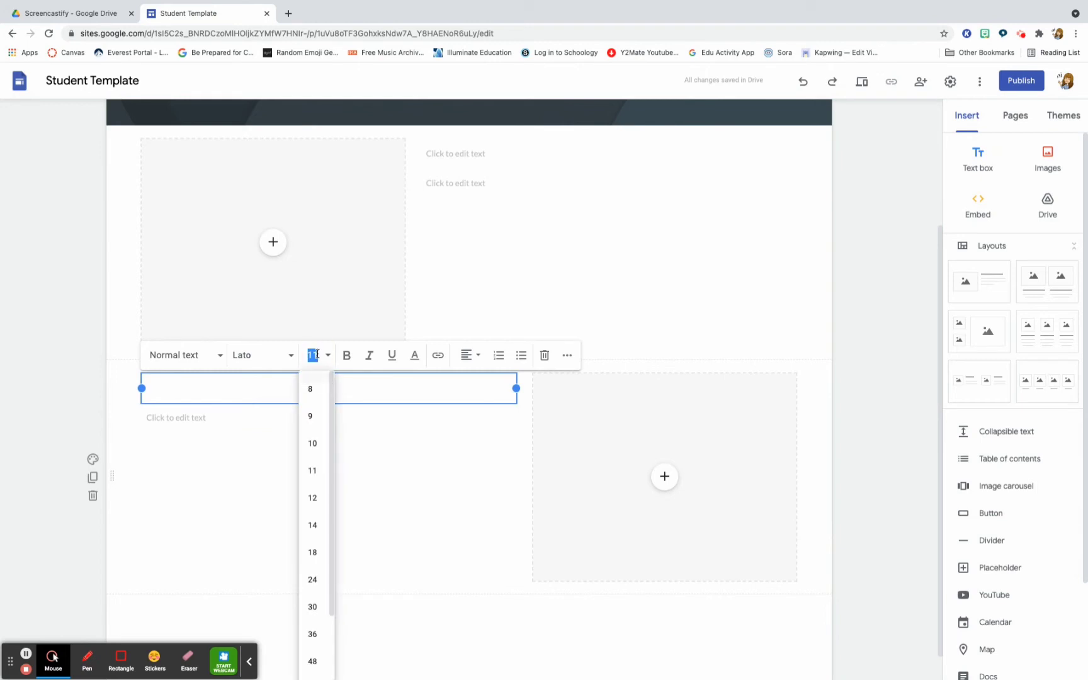
pyautogui.click(294, 386)
pyautogui.click(284, 420)
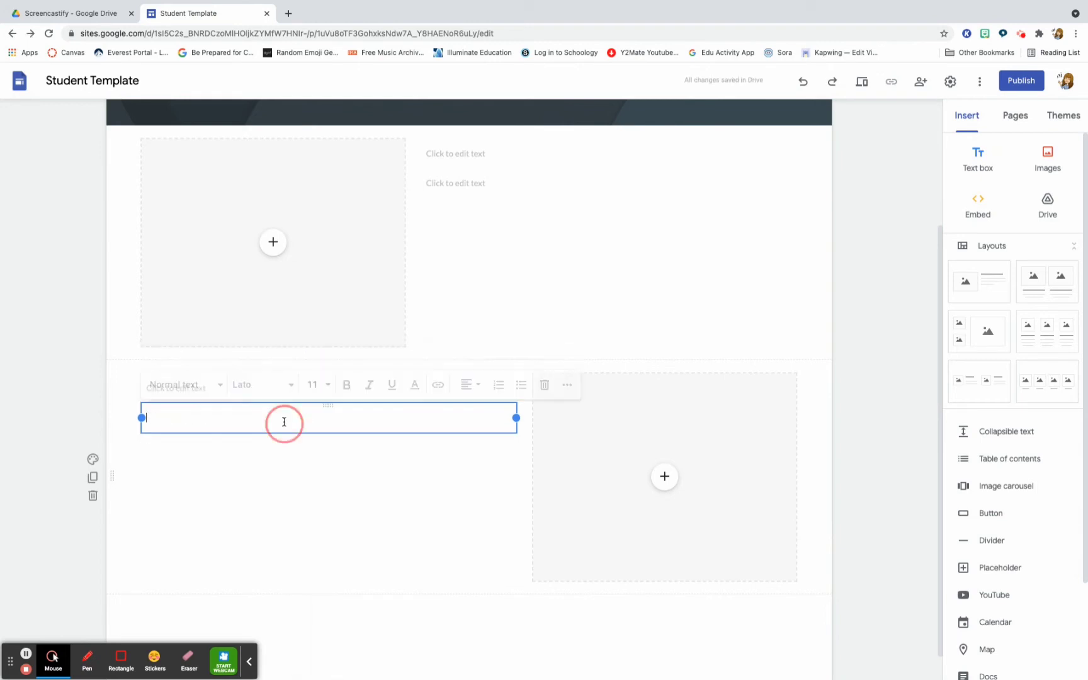
pyautogui.click(307, 385)
pyautogui.click(311, 554)
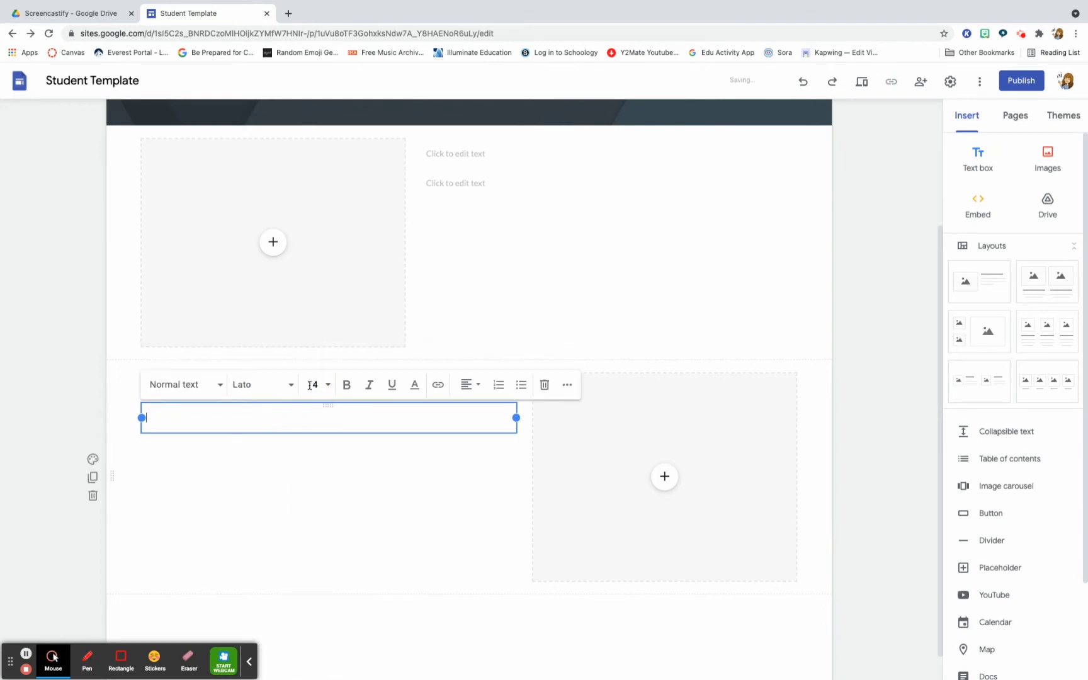
# Insert a third placeholder below the second section and widen it to match the width of the others
pyautogui.scroll(-1, 488, 609)
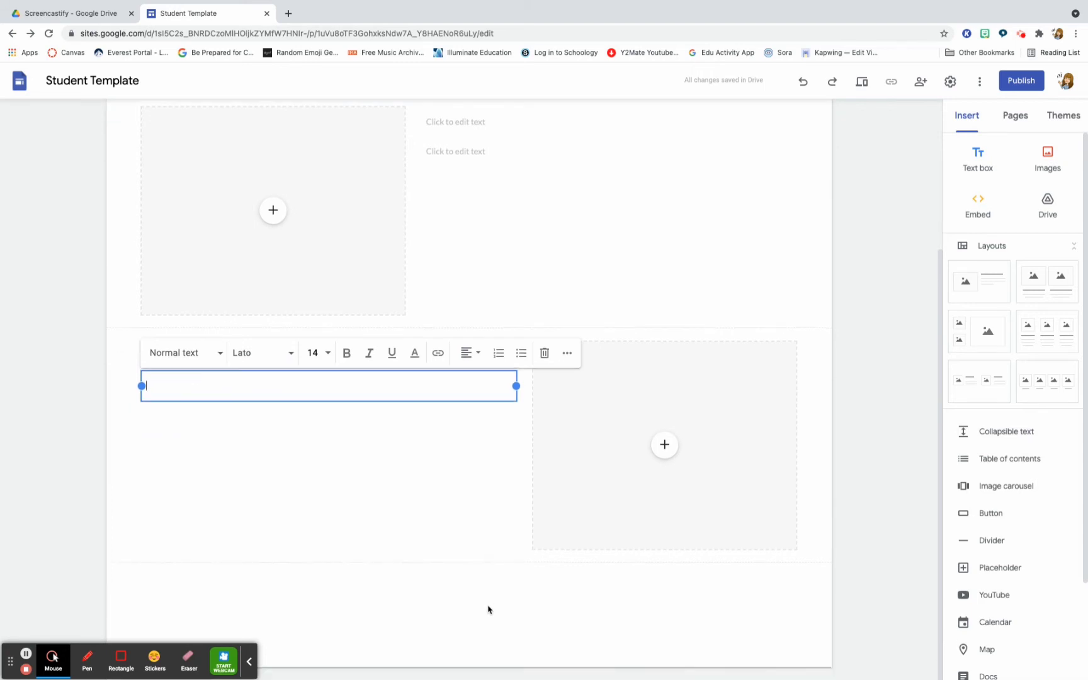
pyautogui.click(1008, 570)
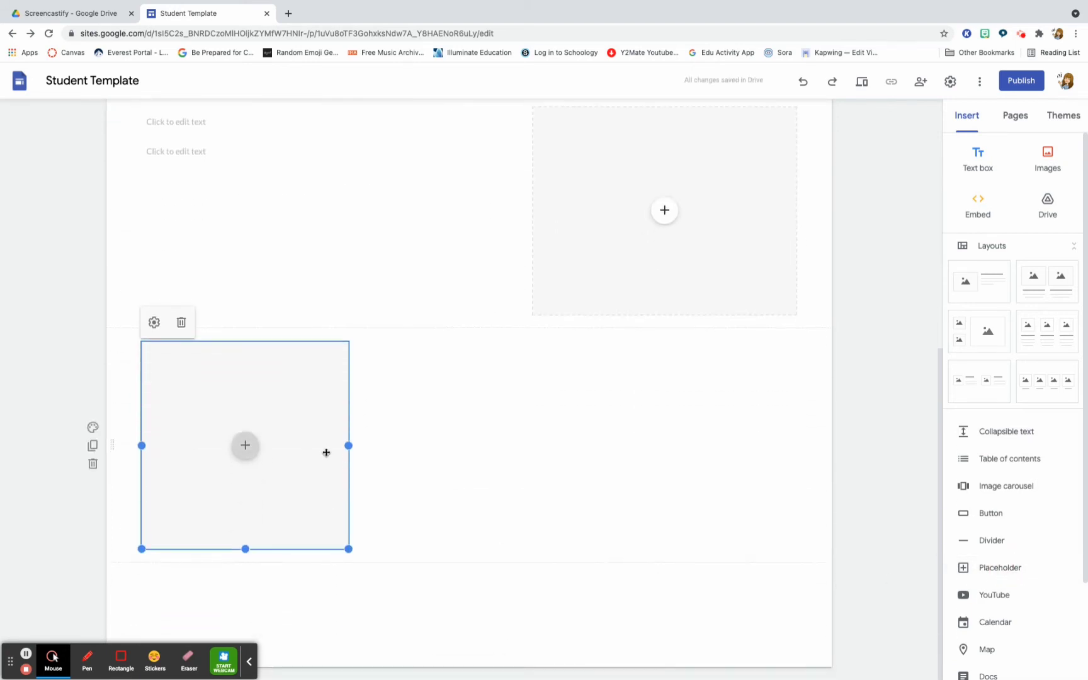
pyautogui.moveTo(348, 446); pyautogui.dragTo(405, 447)
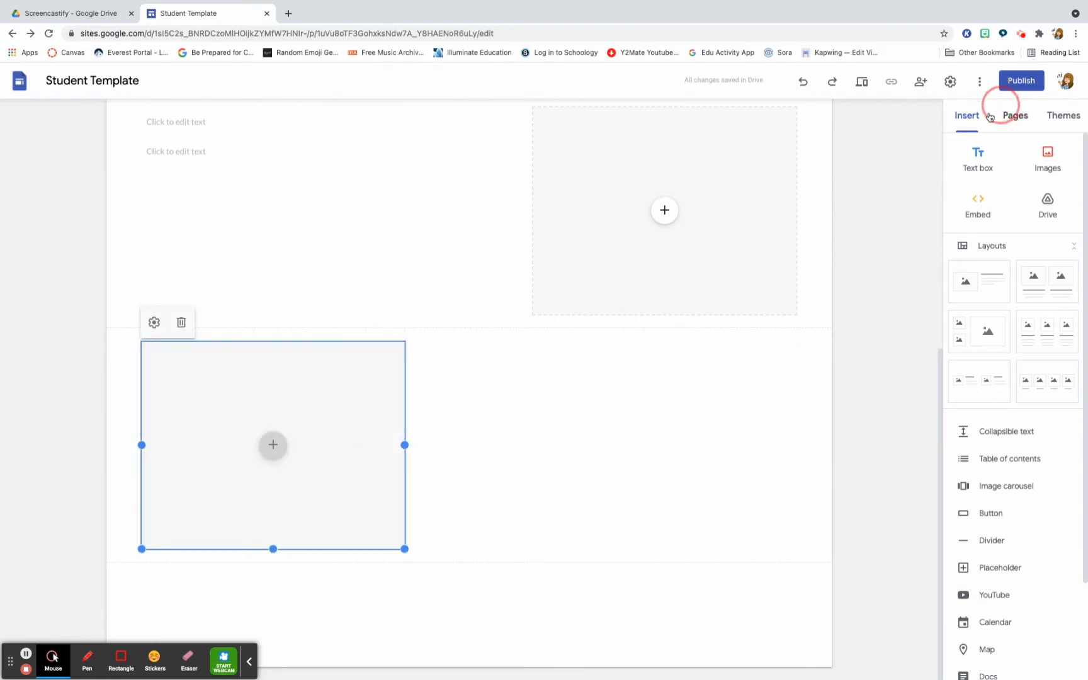
# Insert two text boxes and stack them to the right of the third placeholder
pyautogui.click(980, 163)
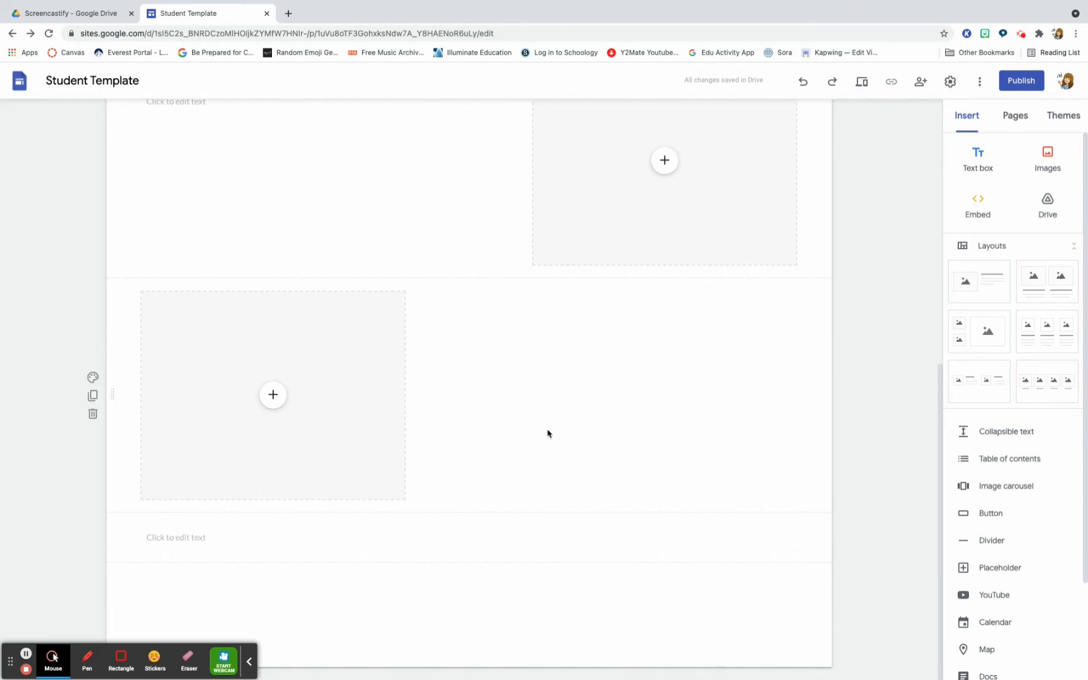
pyautogui.click(978, 156)
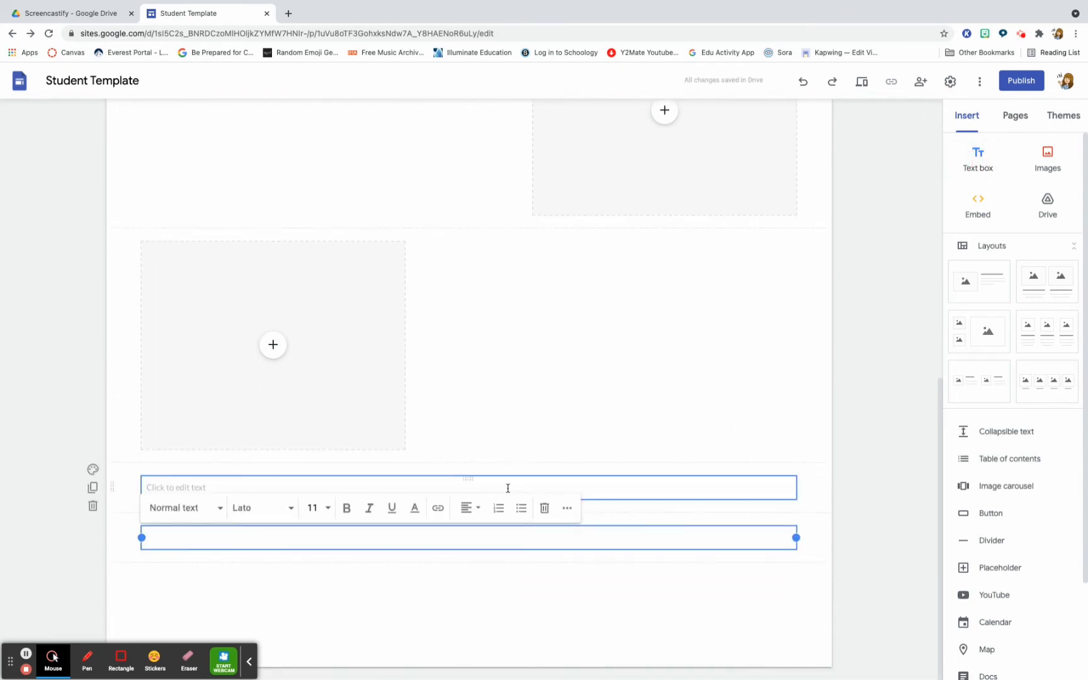
pyautogui.moveTo(470, 478); pyautogui.dragTo(559, 289)
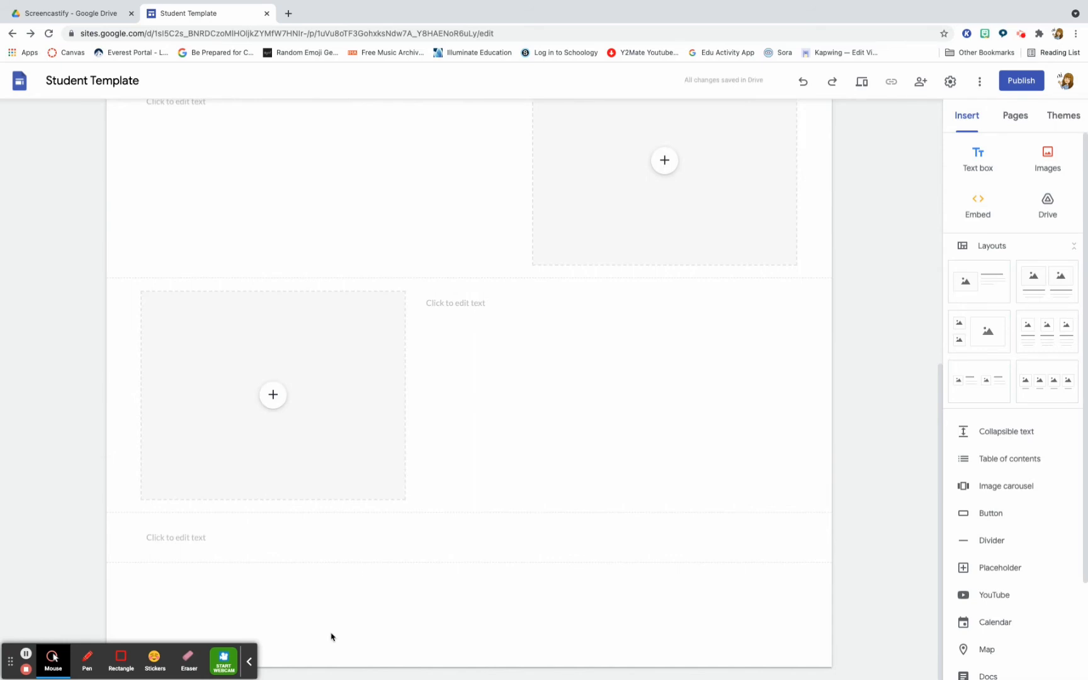
pyautogui.moveTo(462, 527); pyautogui.dragTo(506, 356)
pyautogui.click(469, 529)
pyautogui.moveTo(469, 529); pyautogui.dragTo(515, 381)
# Set the font size to 30 in the upper text box beside the third placeholder and 14 in the lower one
pyautogui.click(581, 390)
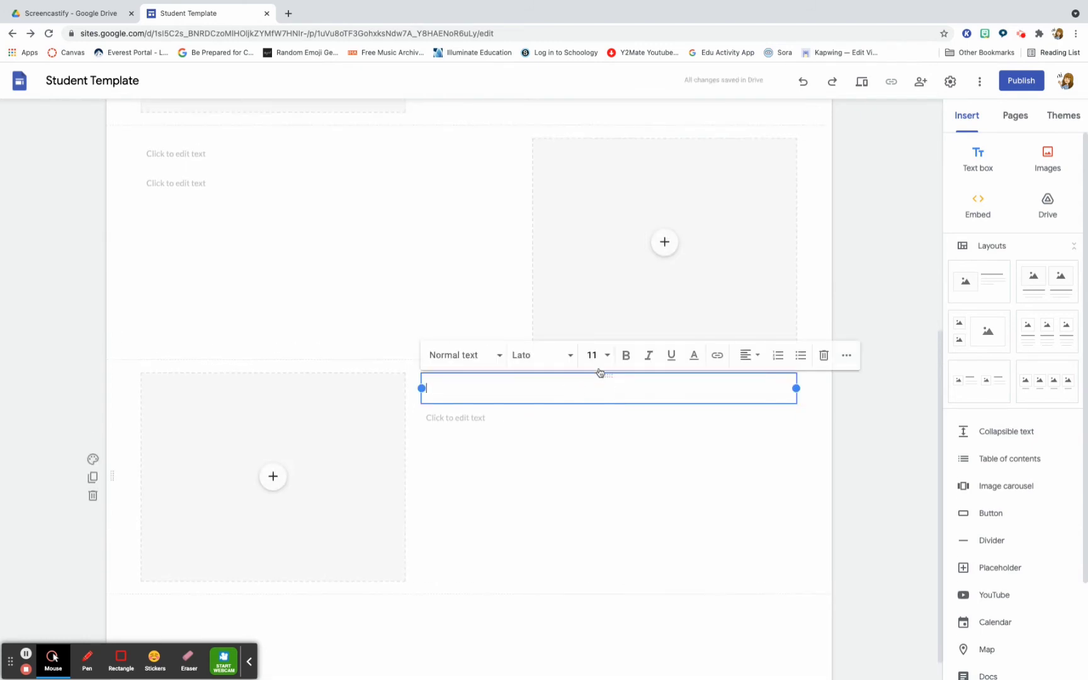
pyautogui.click(592, 354)
pyautogui.write('30')
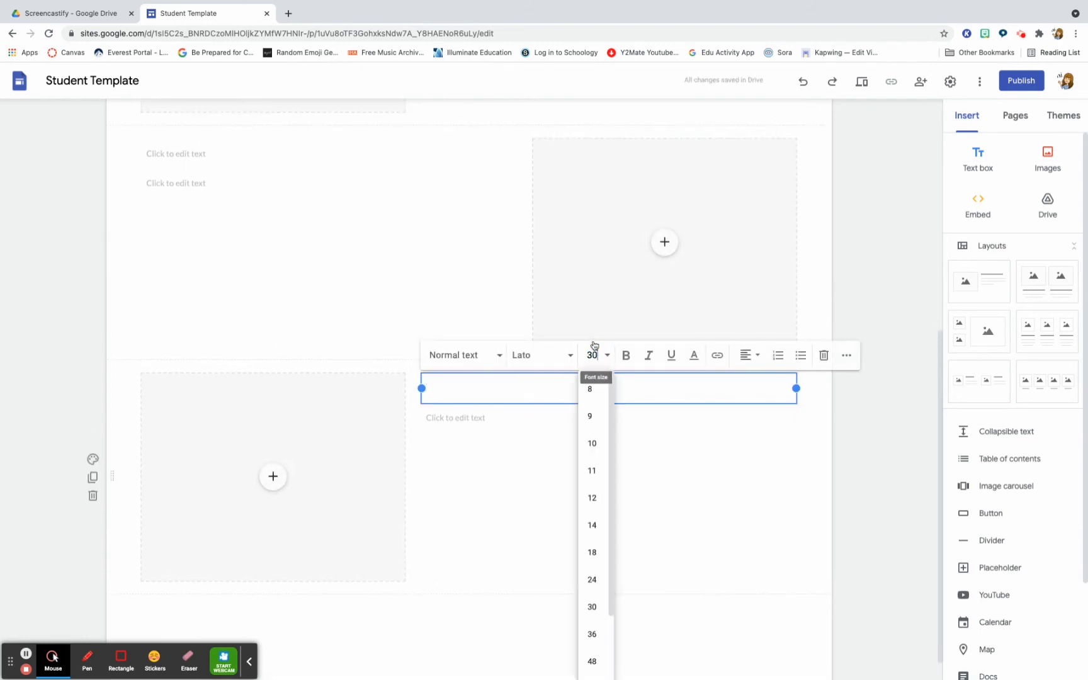
pyautogui.click(541, 417)
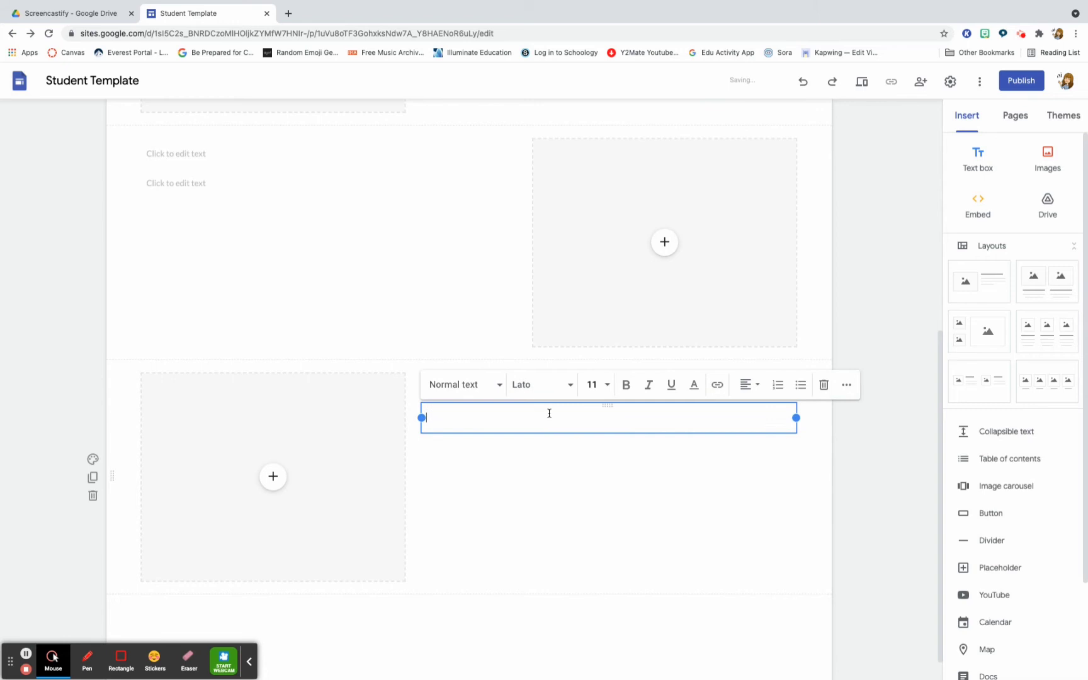
pyautogui.click(591, 385)
pyautogui.write('14')
pyautogui.click(536, 477)
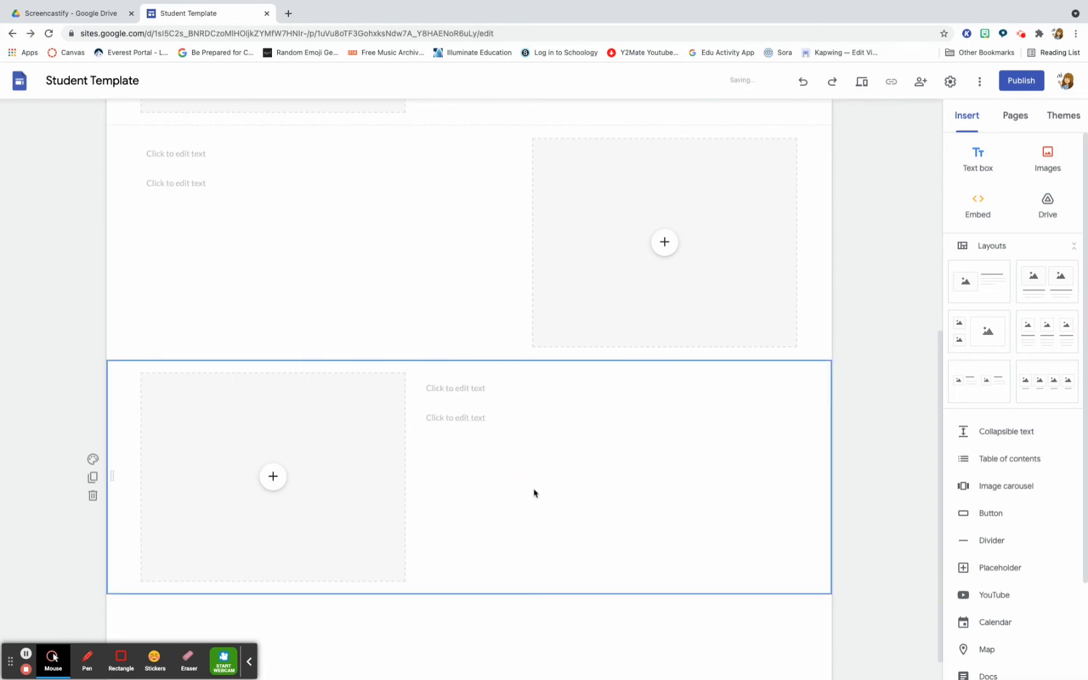
# Insert a placeholder on the Final Paper page, stretch it across the full content width, and check which content types it accepts
pyautogui.scroll(6, 535, 493)
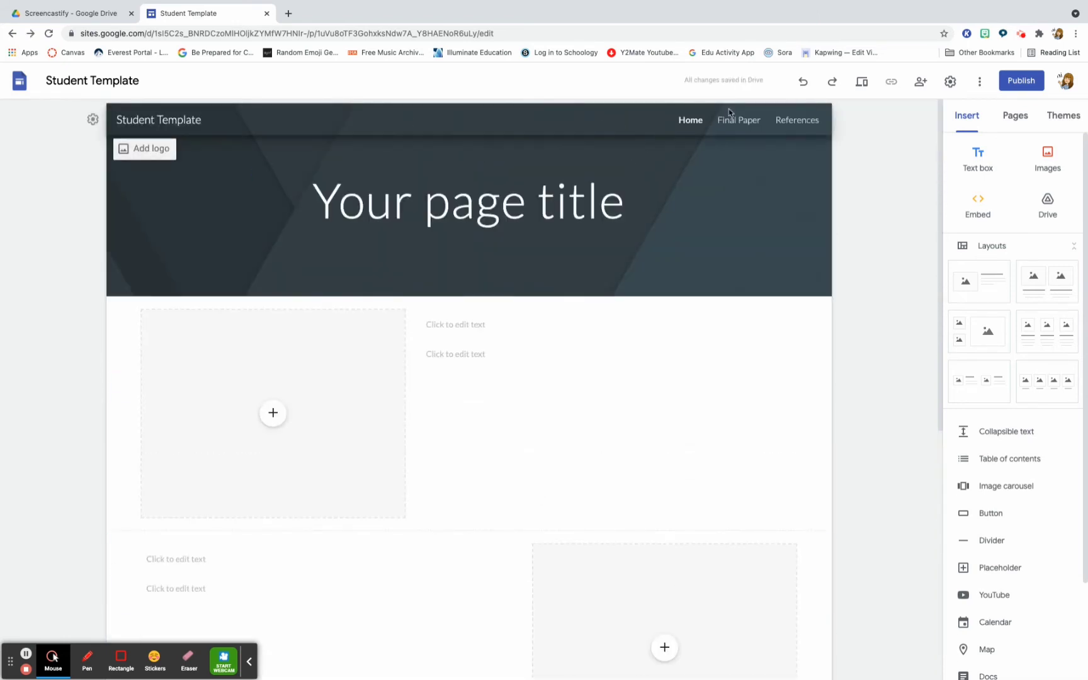
pyautogui.click(739, 121)
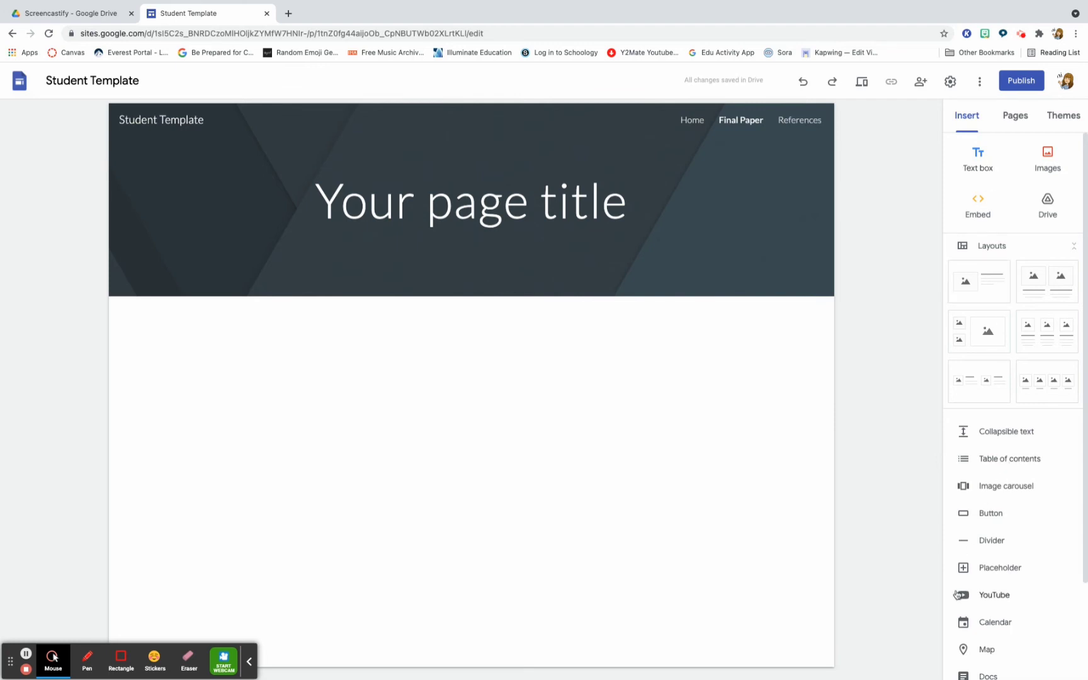
pyautogui.click(985, 567)
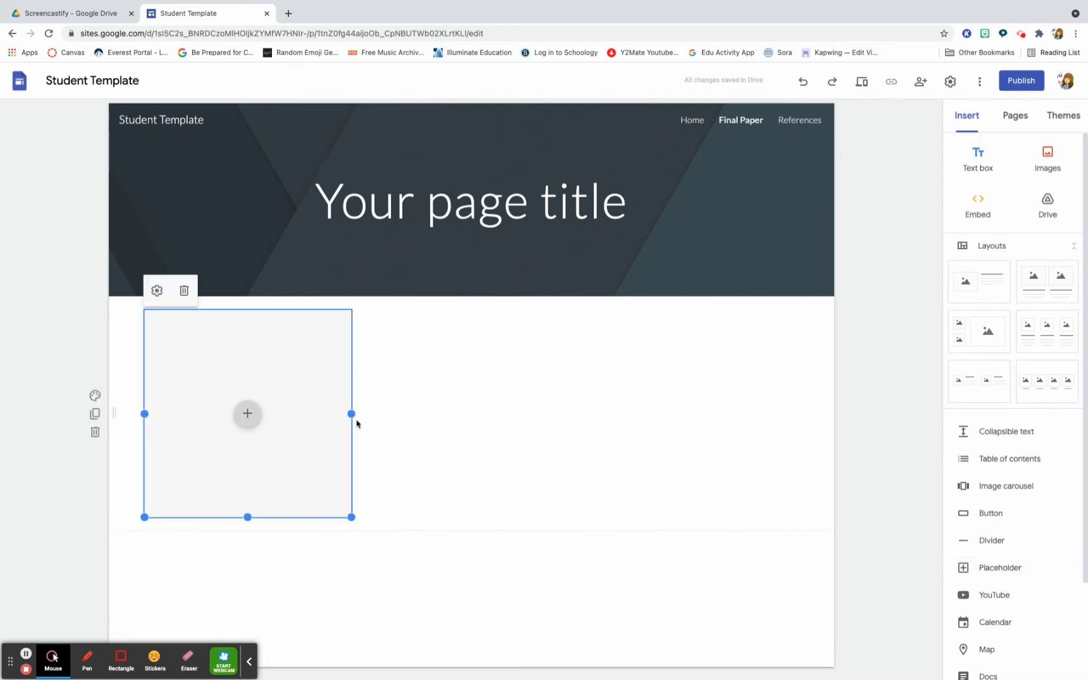
pyautogui.moveTo(351, 414); pyautogui.dragTo(799, 385)
pyautogui.click(472, 414)
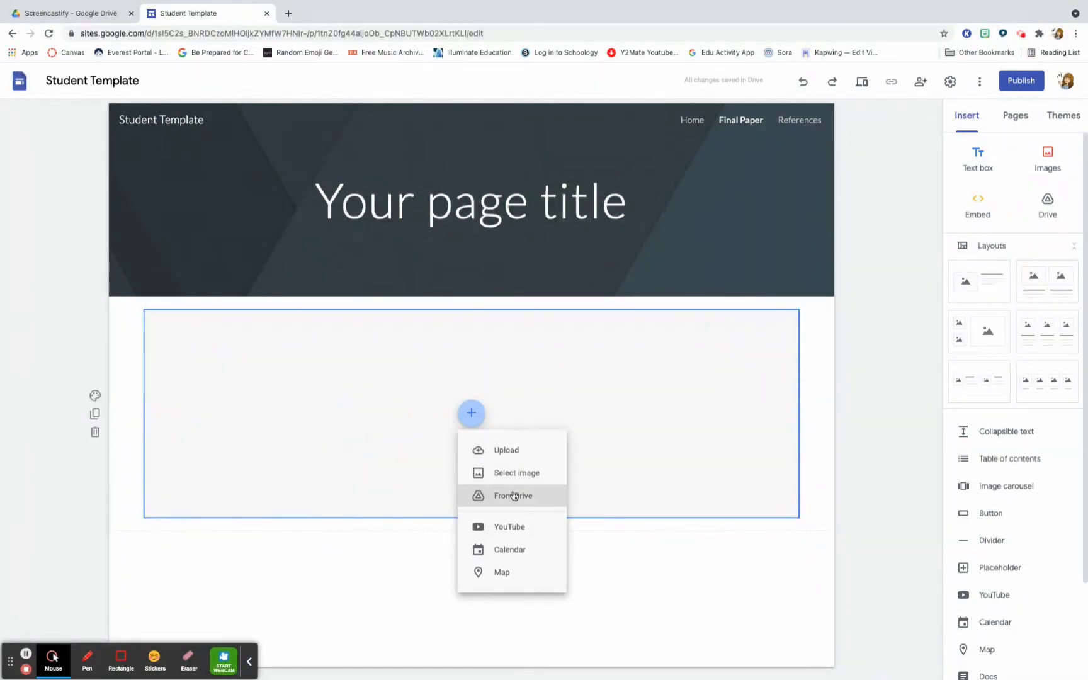
pyautogui.click(558, 395)
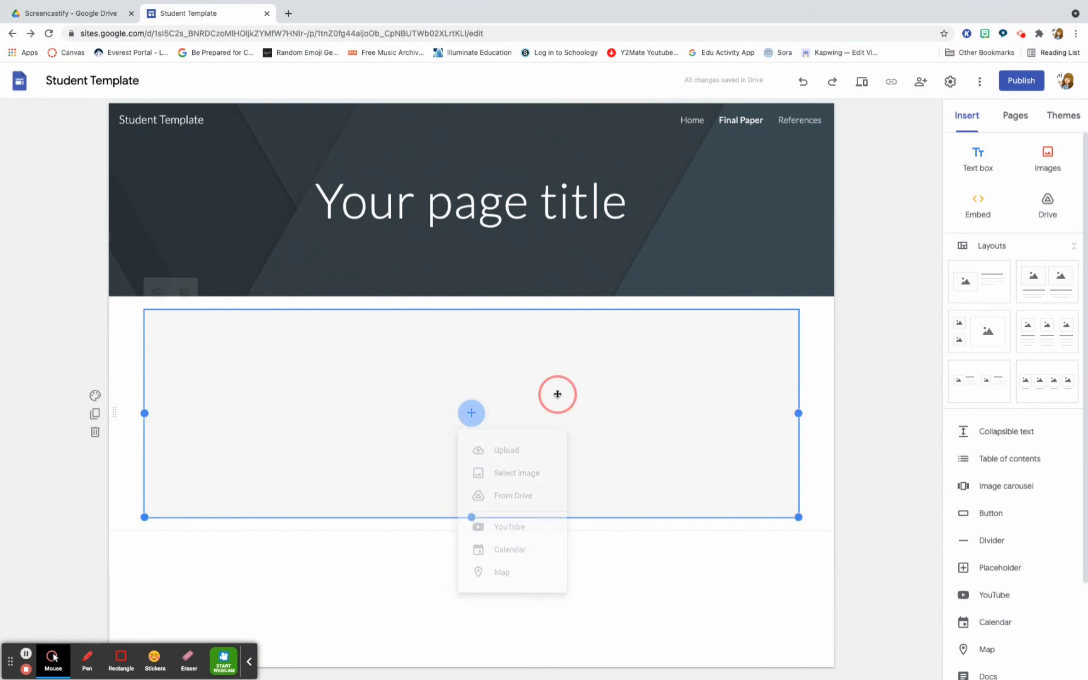
# Insert a placeholder on the References page and stretch it across the full content width
pyautogui.click(801, 120)
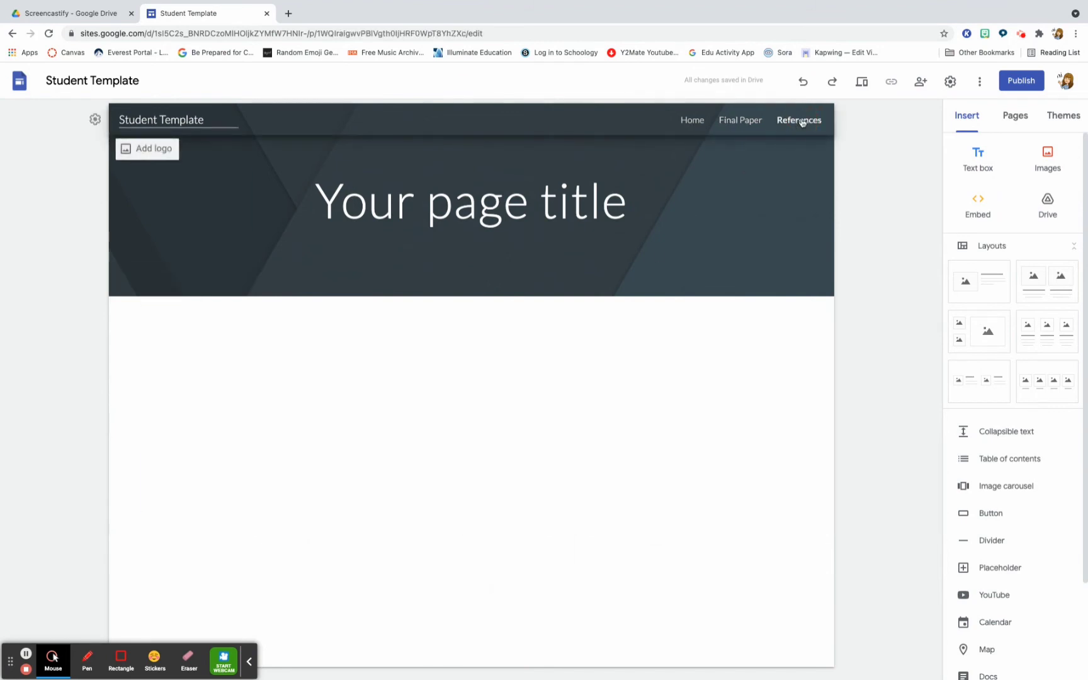
pyautogui.click(983, 570)
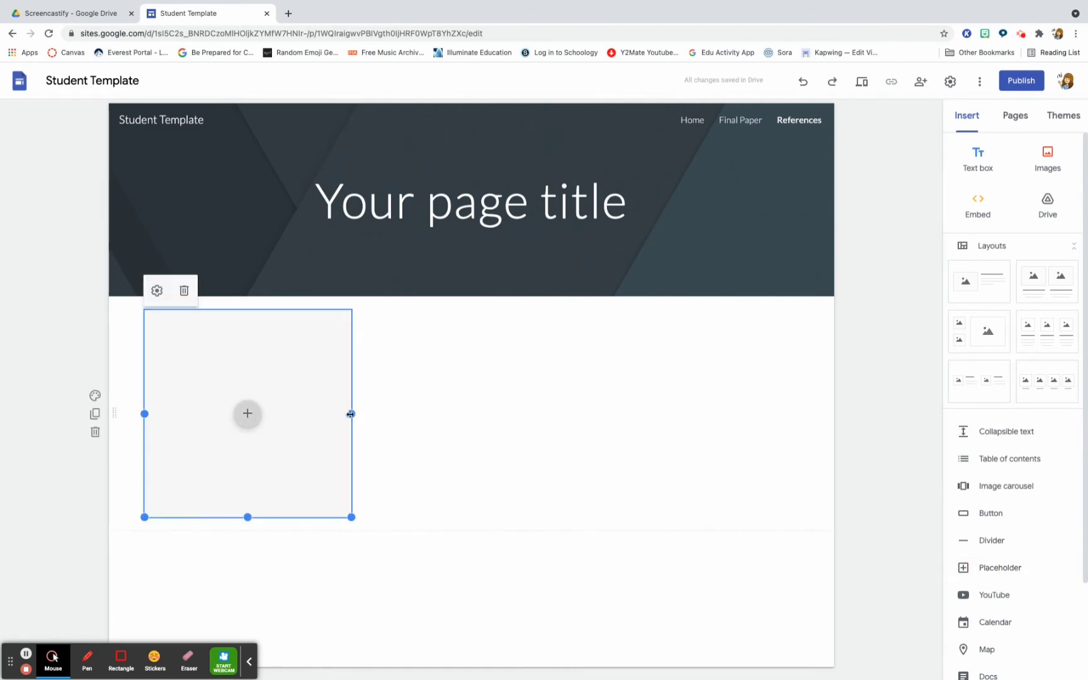
pyautogui.moveTo(351, 414); pyautogui.dragTo(798, 413)
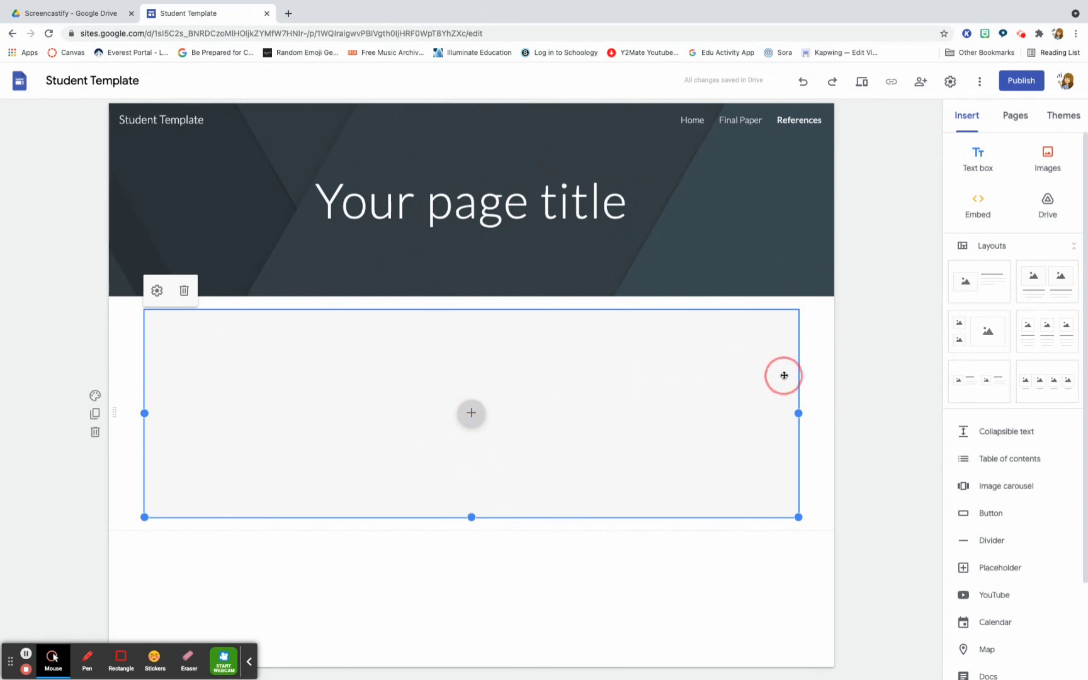
pyautogui.click(884, 370)
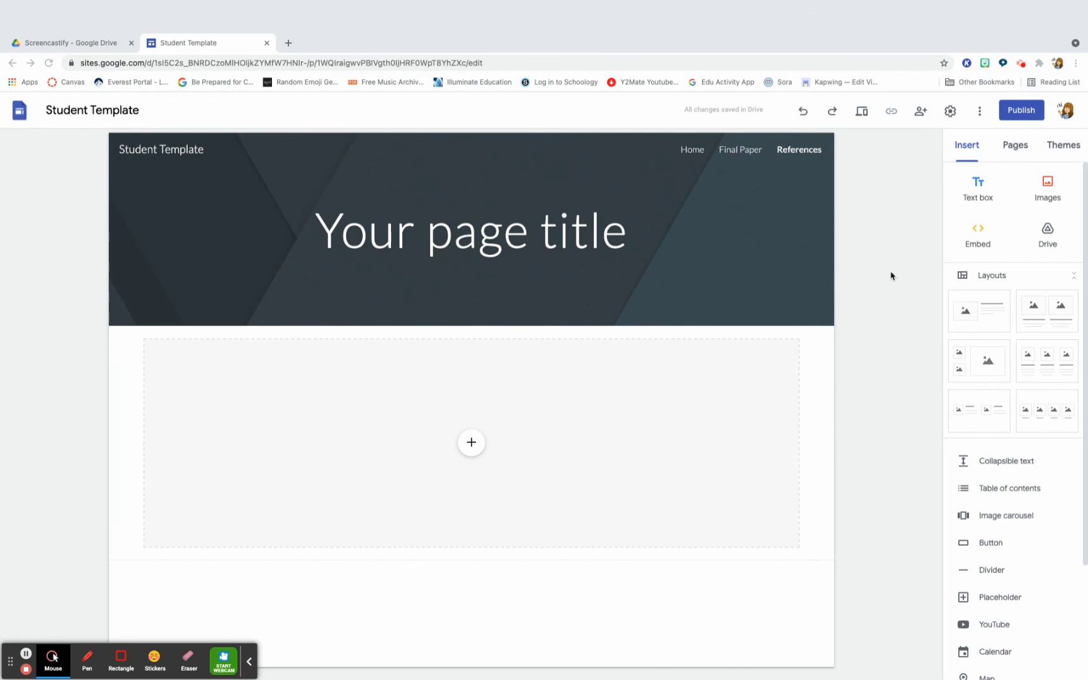
# Leave the site editor and go to the Google Sites home page at sites.google.com
pyautogui.click(731, 64)
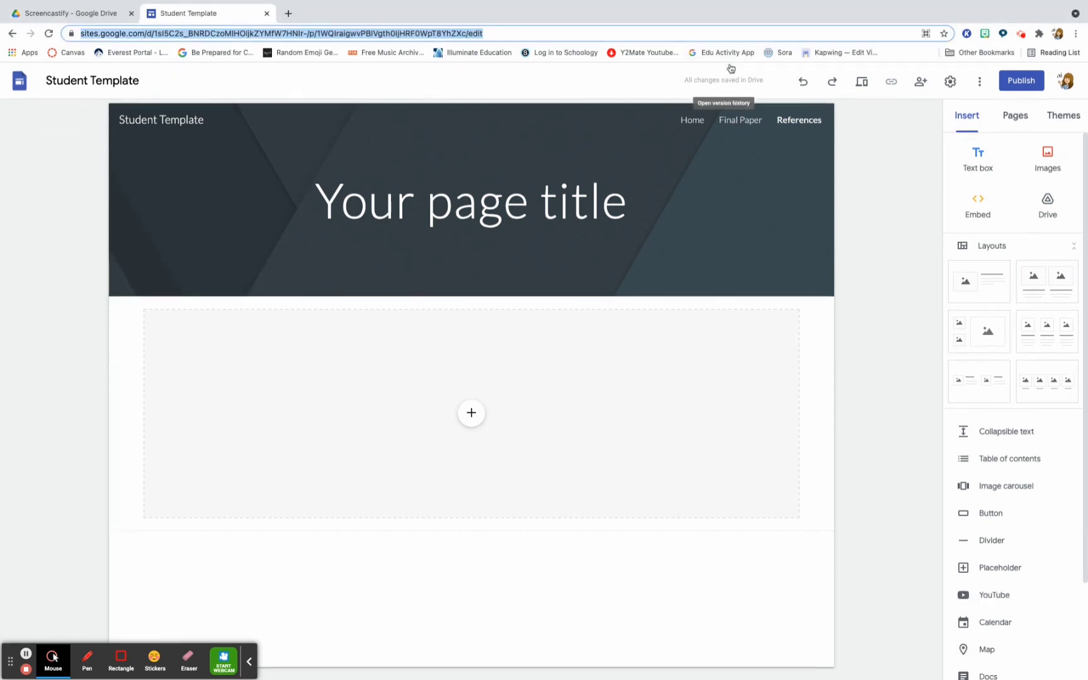
pyautogui.write('sites.')
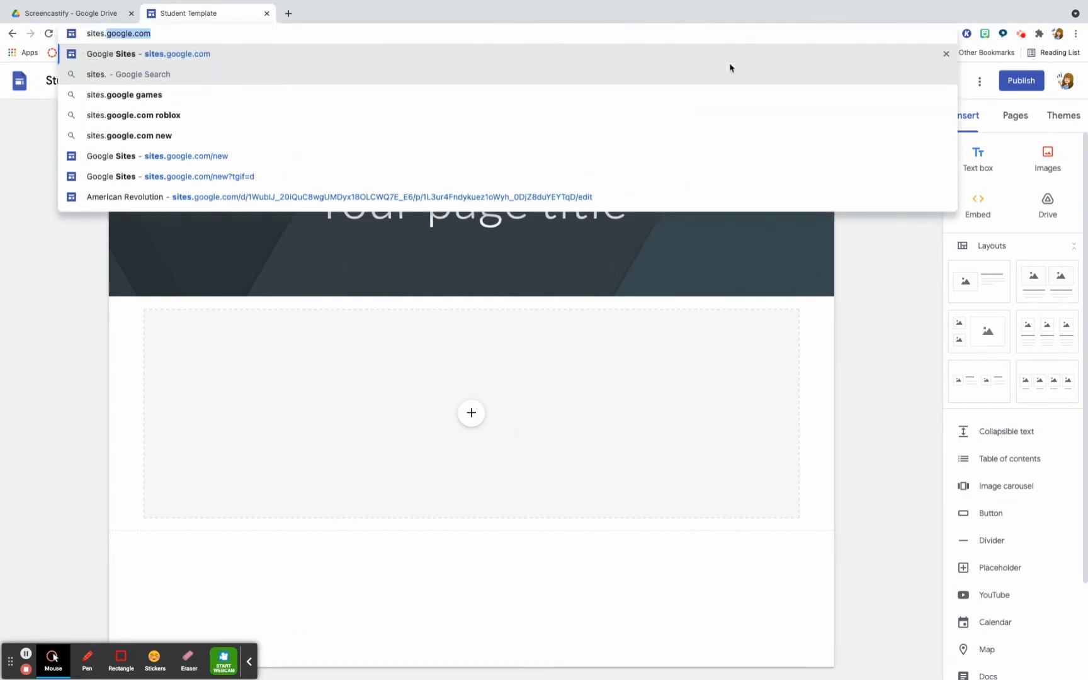
pyautogui.write('google.co')
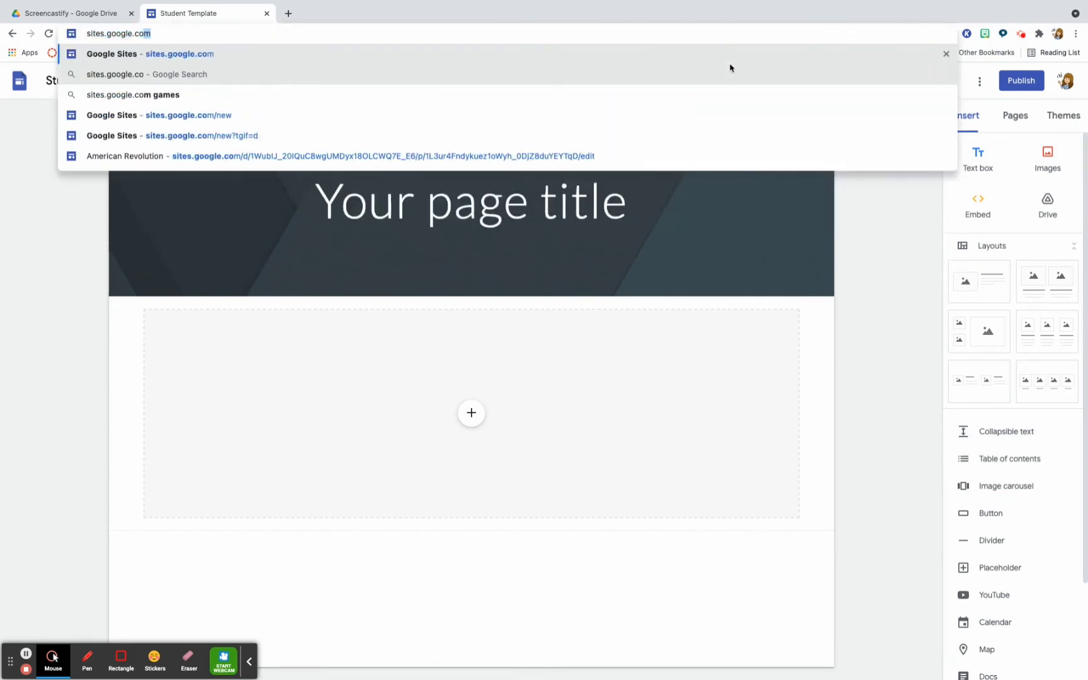
pyautogui.write('m')
pyautogui.press('Return')
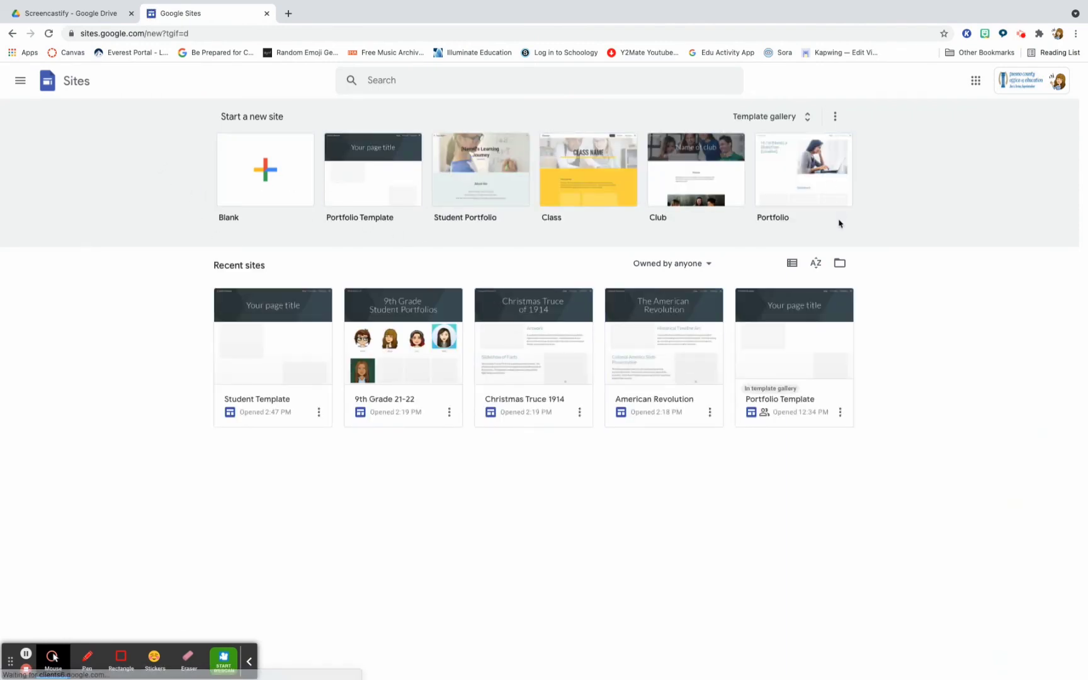
# Start a template submission in the organization's template gallery and choose the recent Student Template site as its file
pyautogui.click(799, 120)
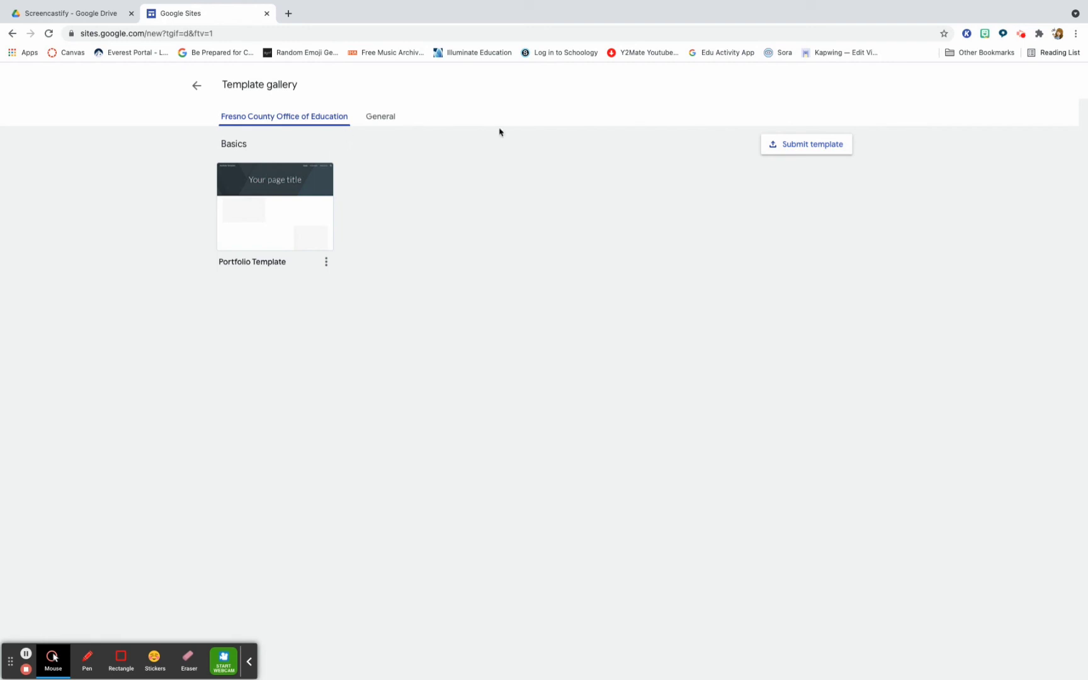
pyautogui.click(811, 145)
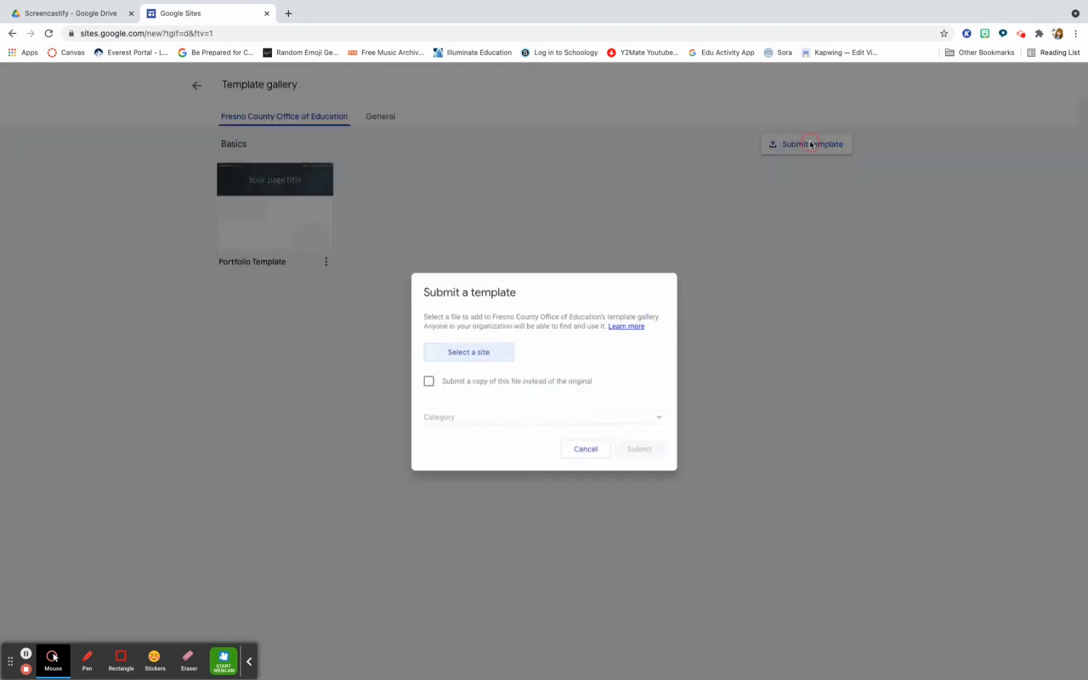
pyautogui.click(482, 351)
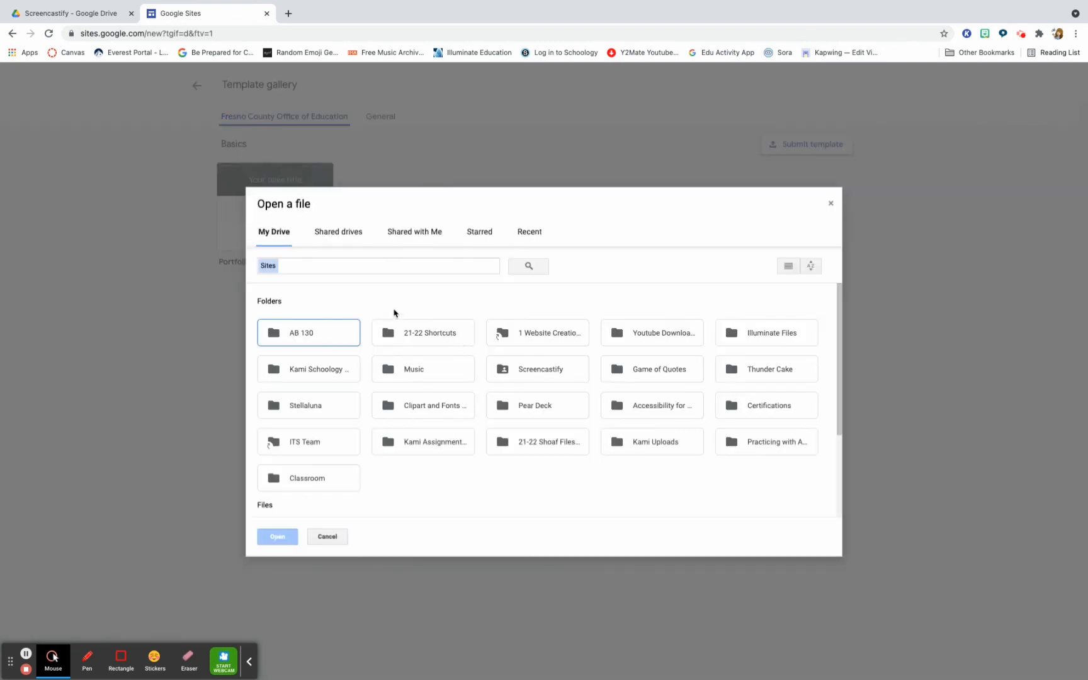
pyautogui.click(529, 233)
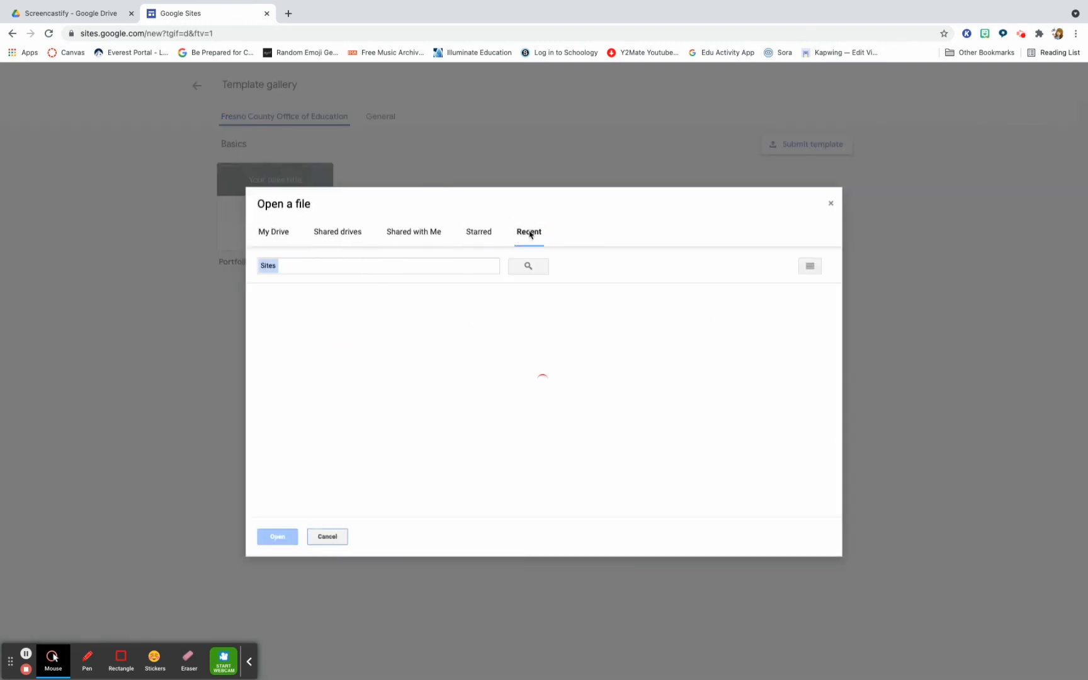
pyautogui.click(309, 386)
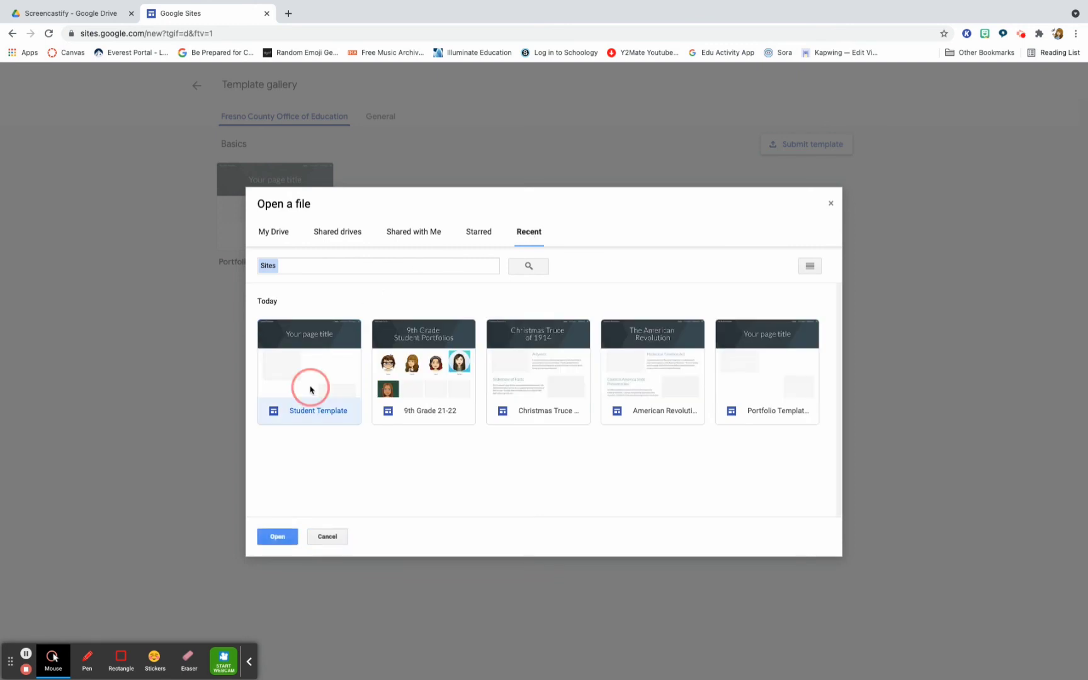
pyautogui.click(275, 539)
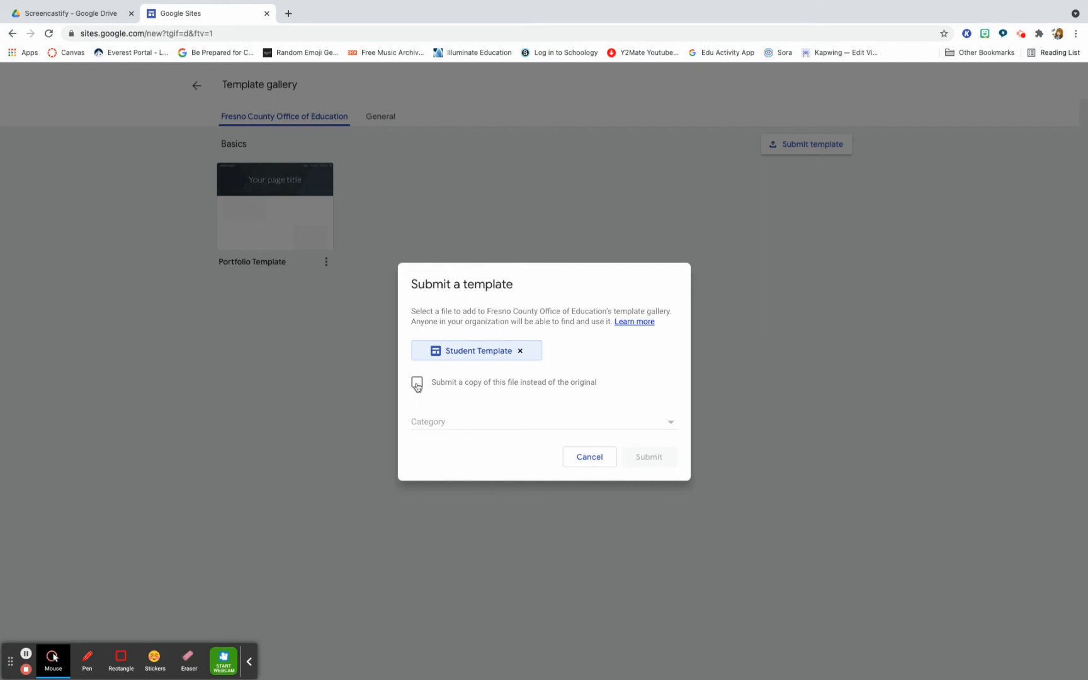
# Submit a copy of the Student Template file instead of the original, under the Basics category
pyautogui.click(417, 385)
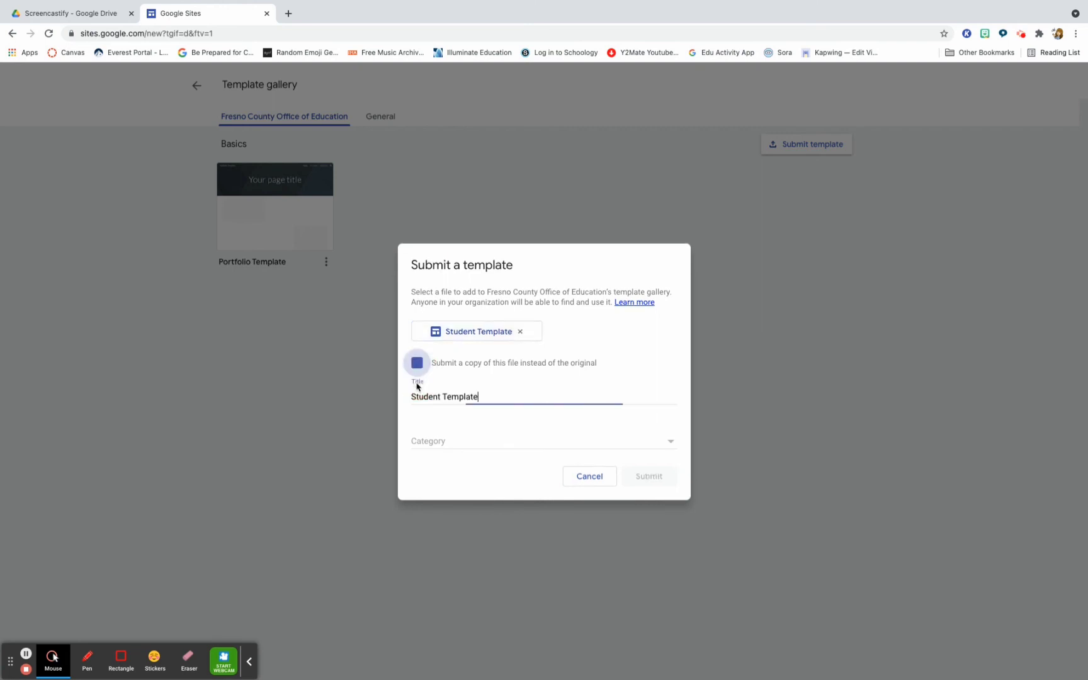
pyautogui.click(486, 444)
pyautogui.click(444, 443)
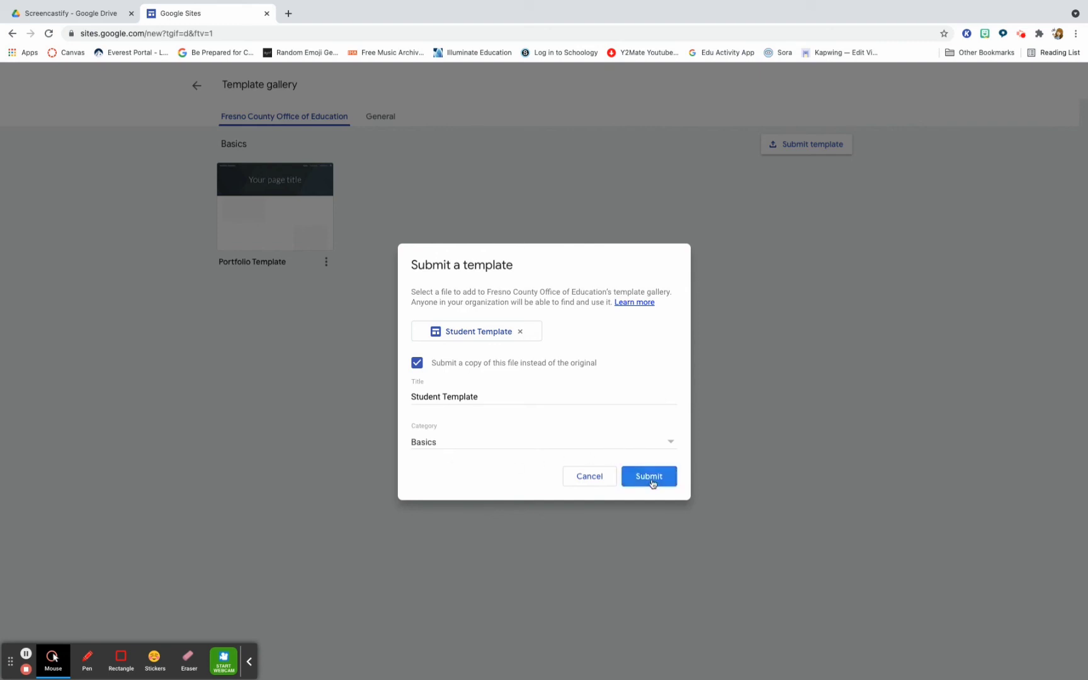
pyautogui.click(652, 482)
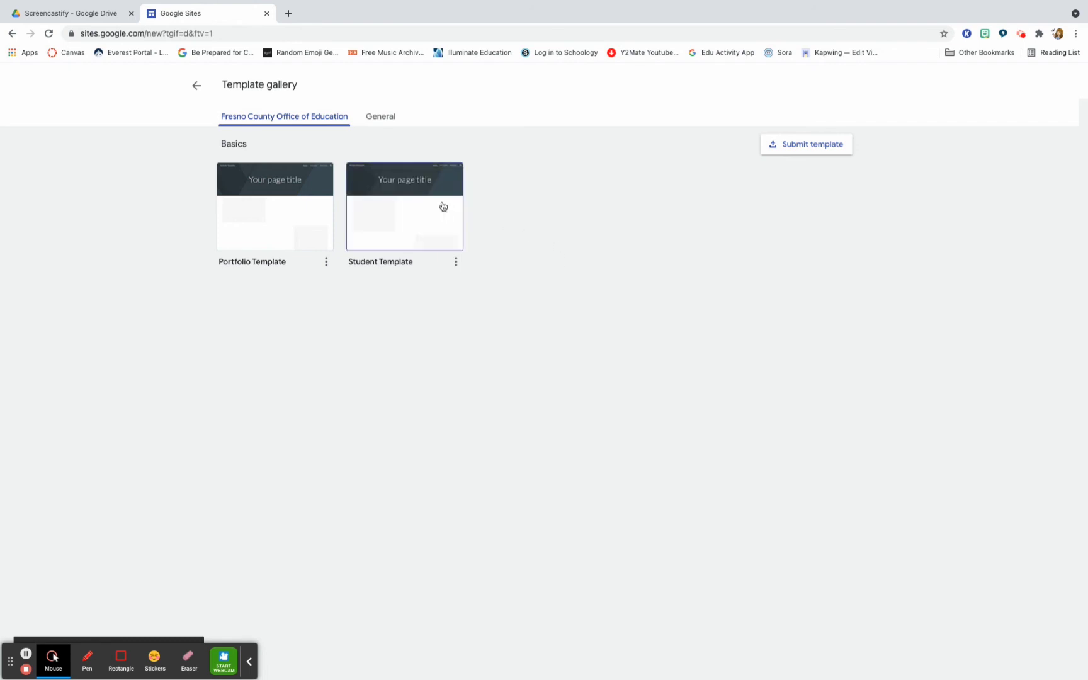
# Return to the Sites home page and reopen the template gallery from there
pyautogui.click(197, 89)
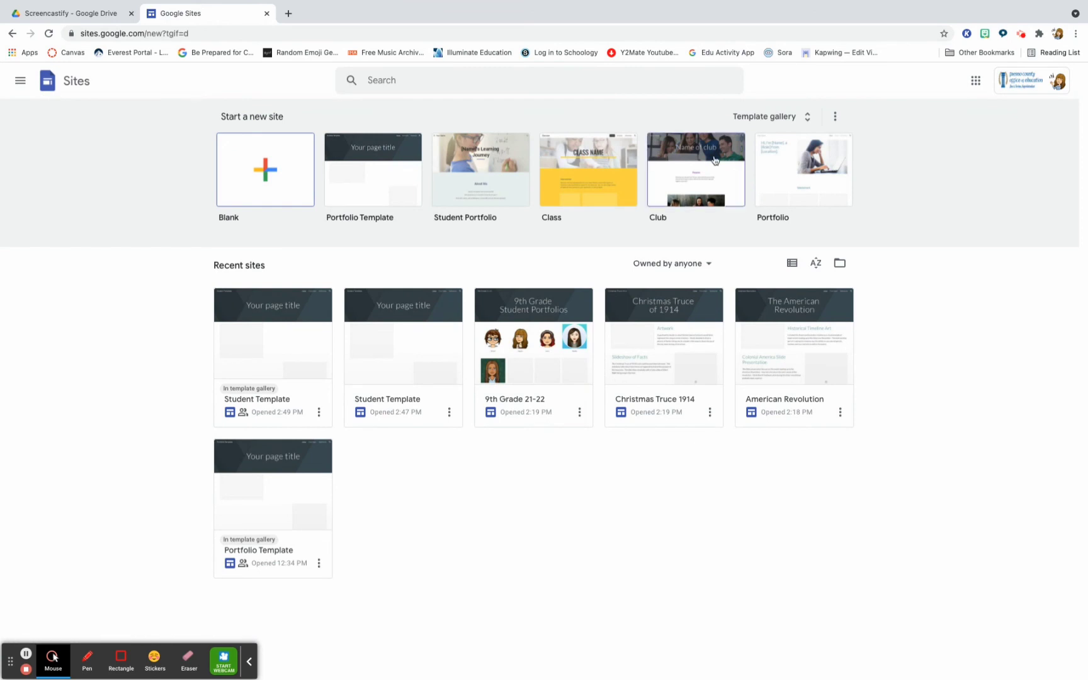
pyautogui.click(771, 118)
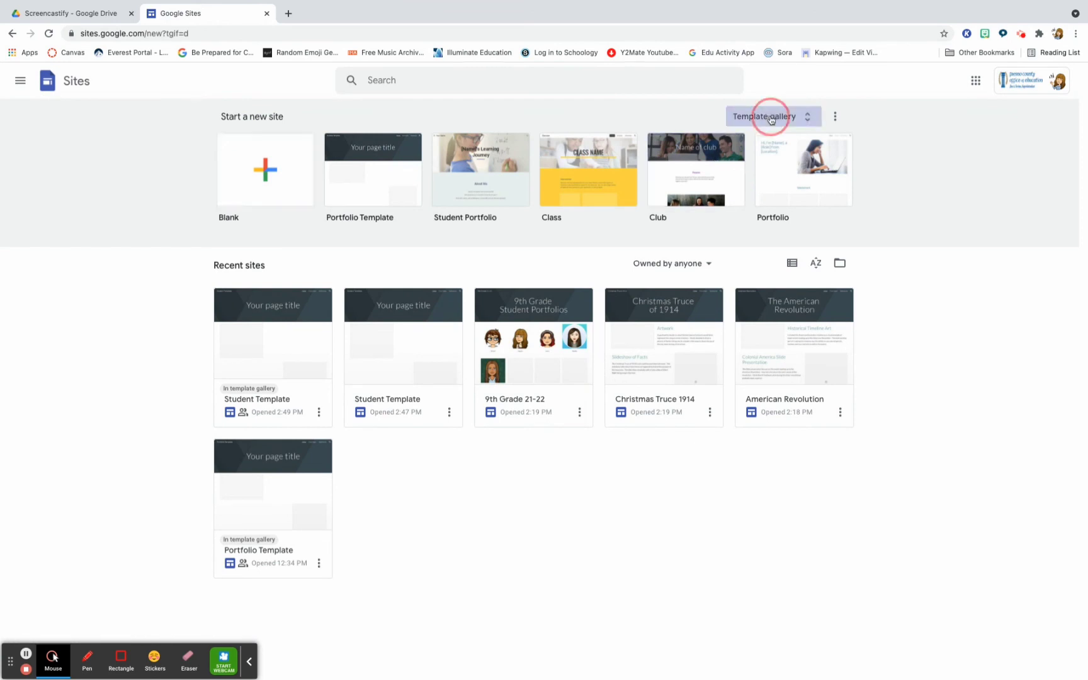